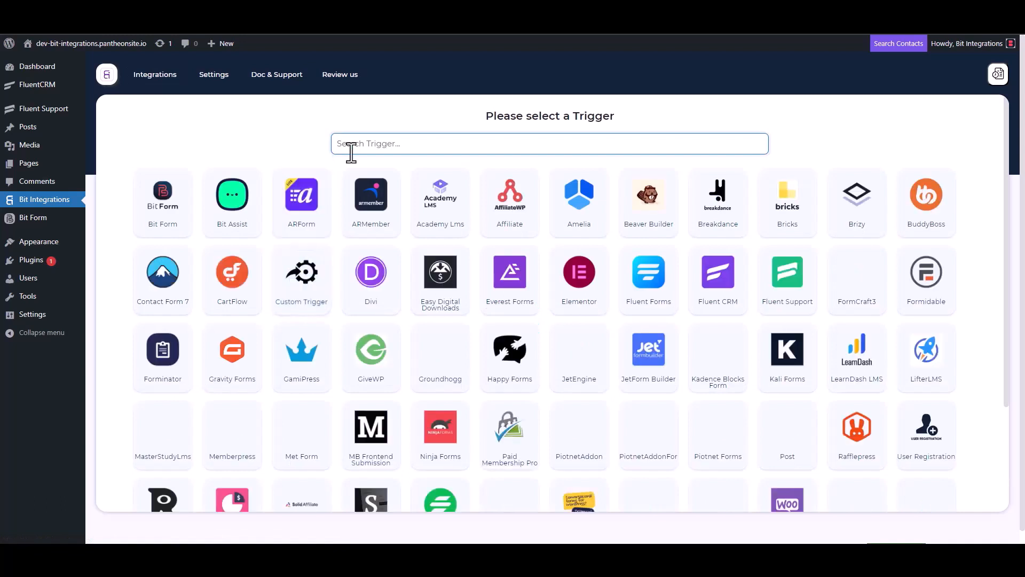
Step: Choose Fluent Support as the trigger, copy its webhook URL, and start fetching incoming data
left_click(792, 291)
left_click(729, 257)
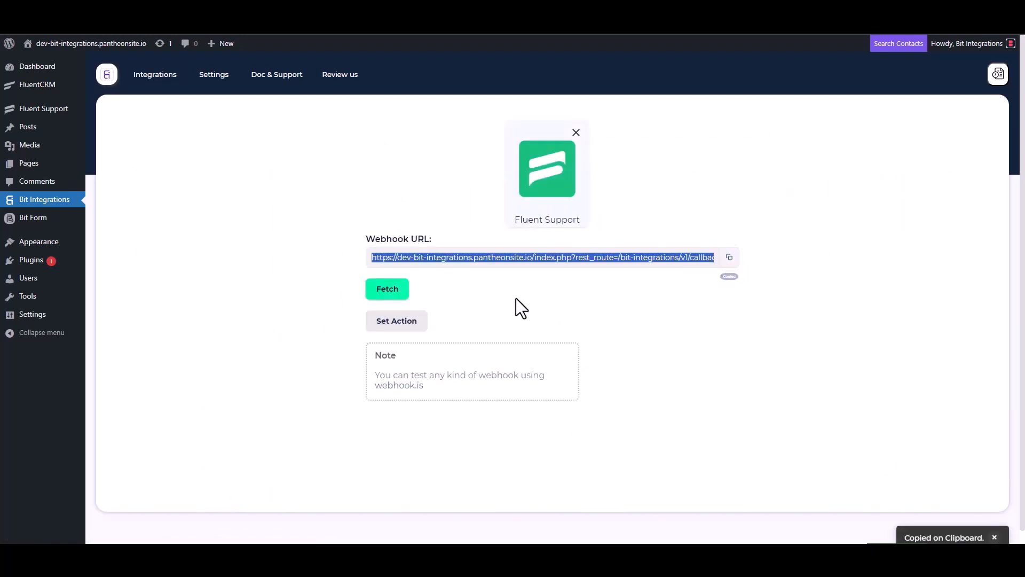
left_click(387, 292)
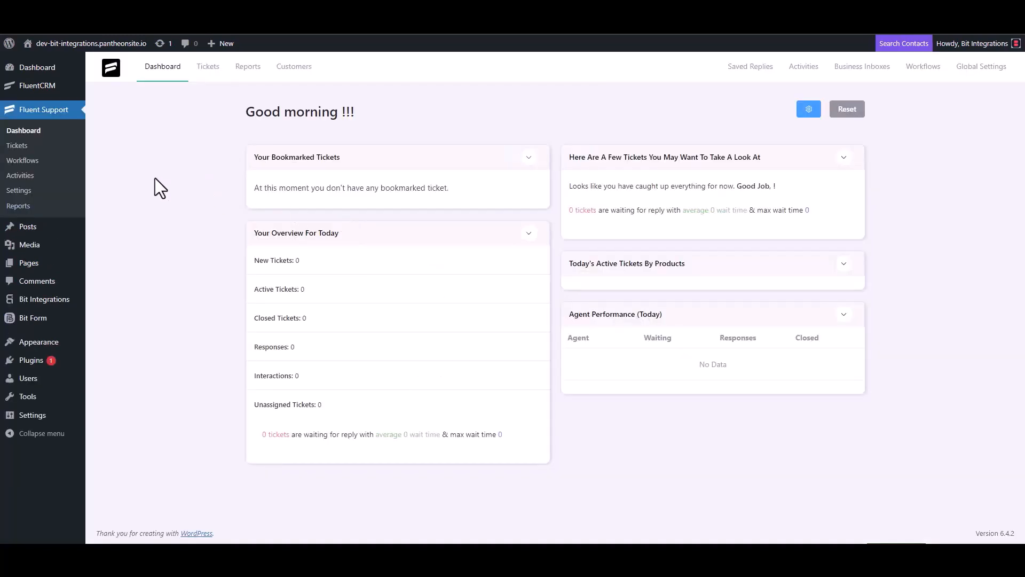
Step: Create an Automatic Fluent Support workflow named 'Bit Integrations' and open its editor
left_click(37, 160)
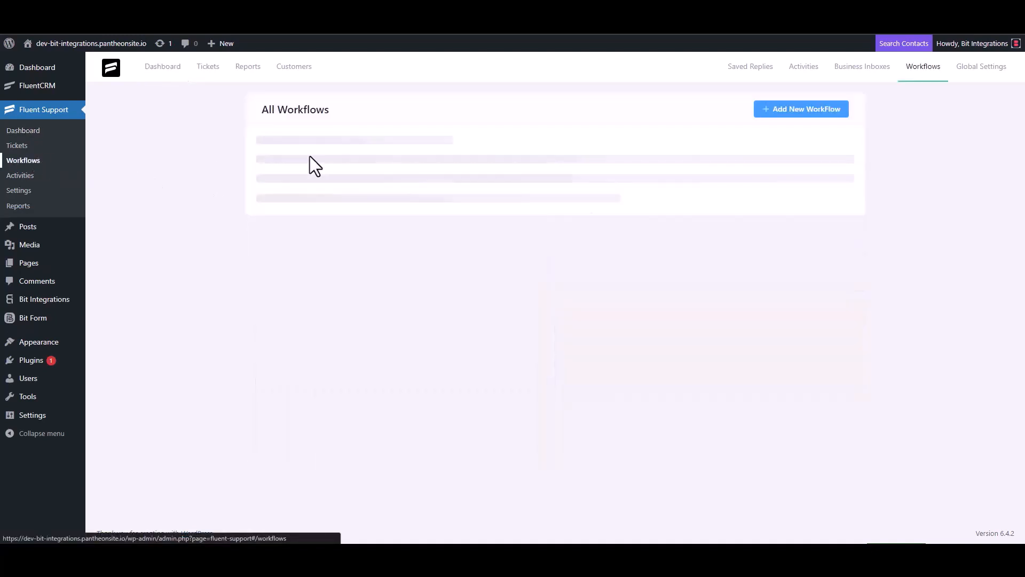
left_click(787, 111)
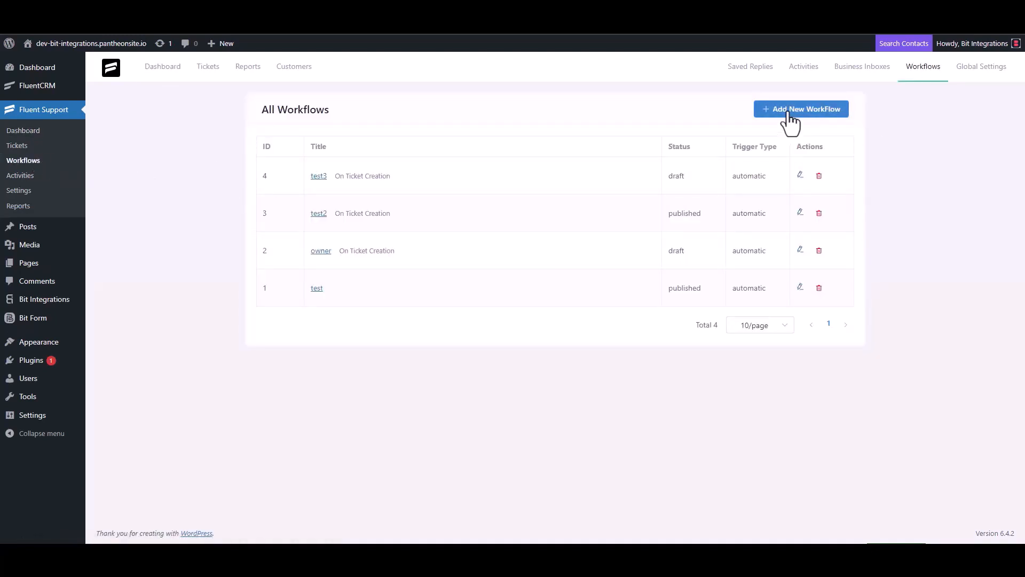
left_click(310, 128)
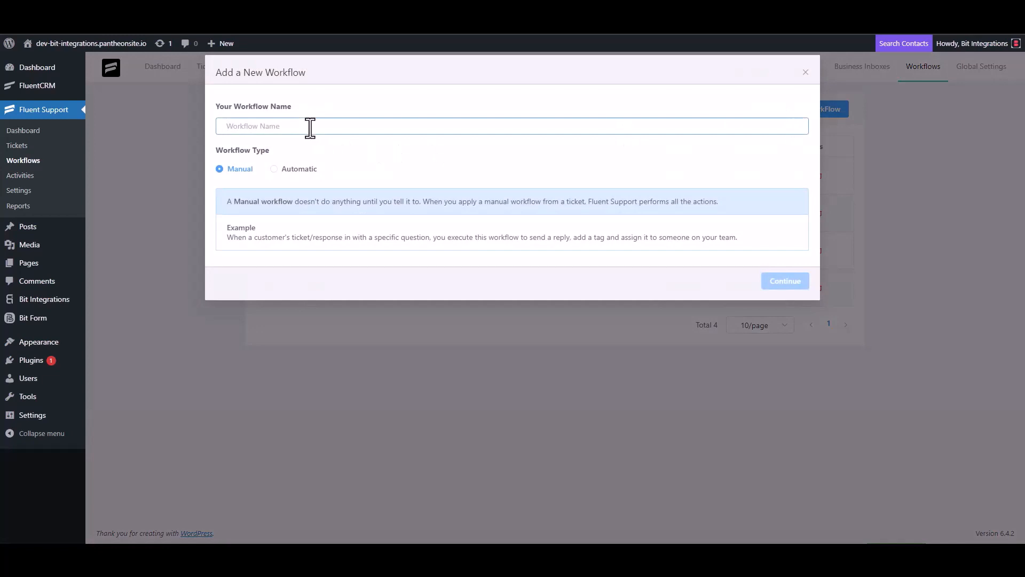
type("Bit")
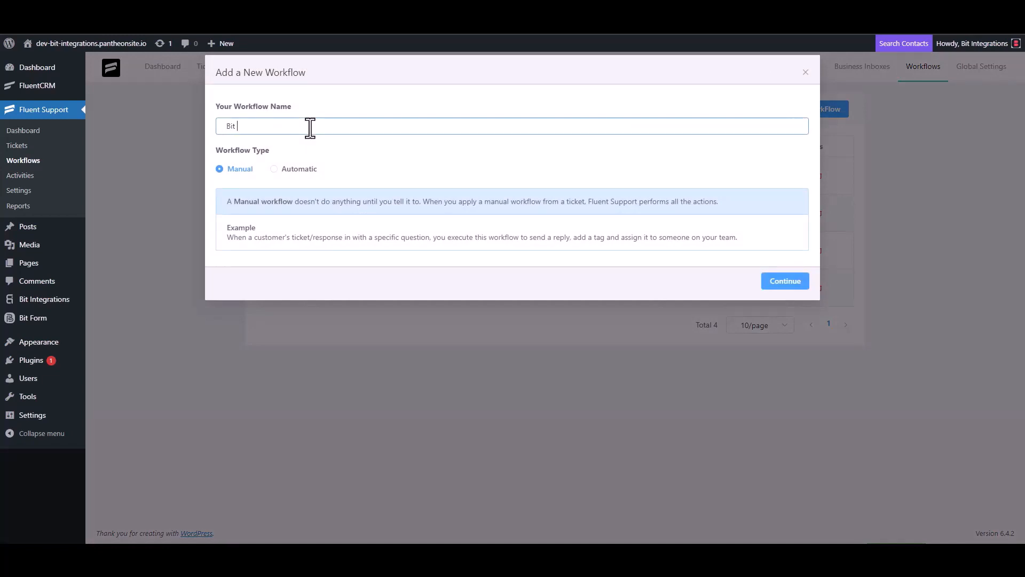
type(" Integrations")
left_click(283, 168)
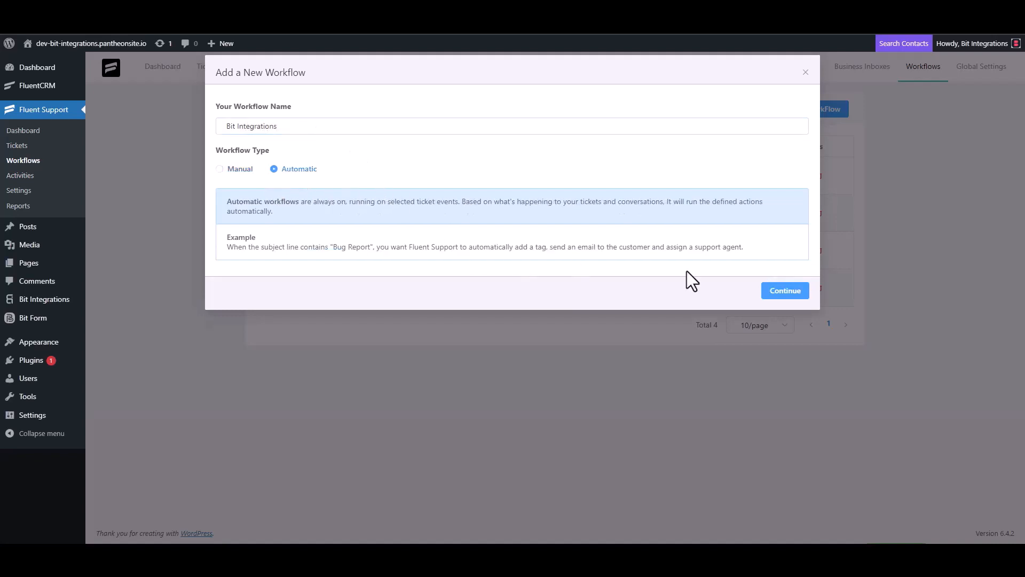
left_click(783, 293)
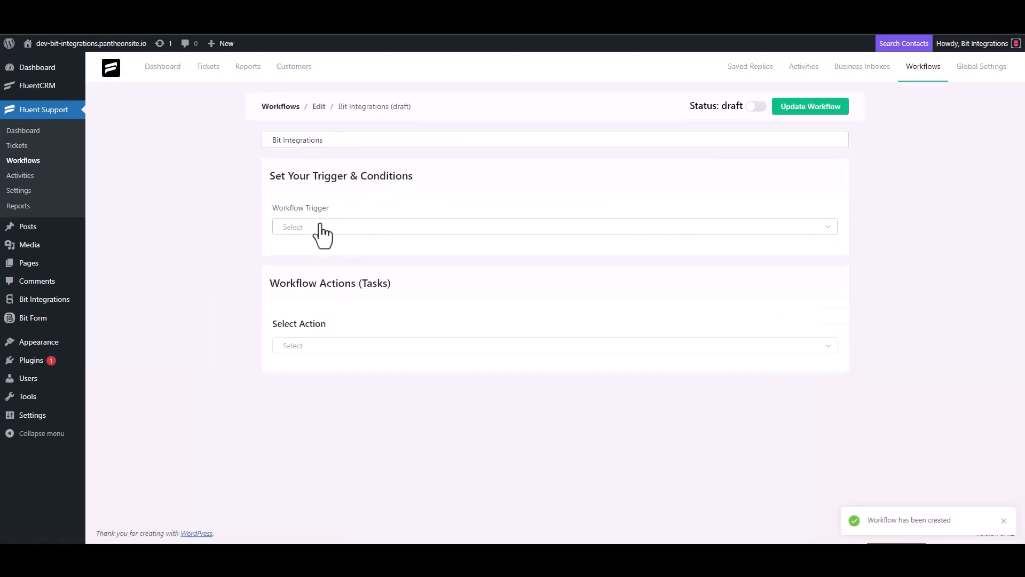
Step: Trigger the workflow On Ticket Creation and add an outgoing webhook action with the pasted Bit Integrations URL
left_click(320, 227)
left_click(317, 255)
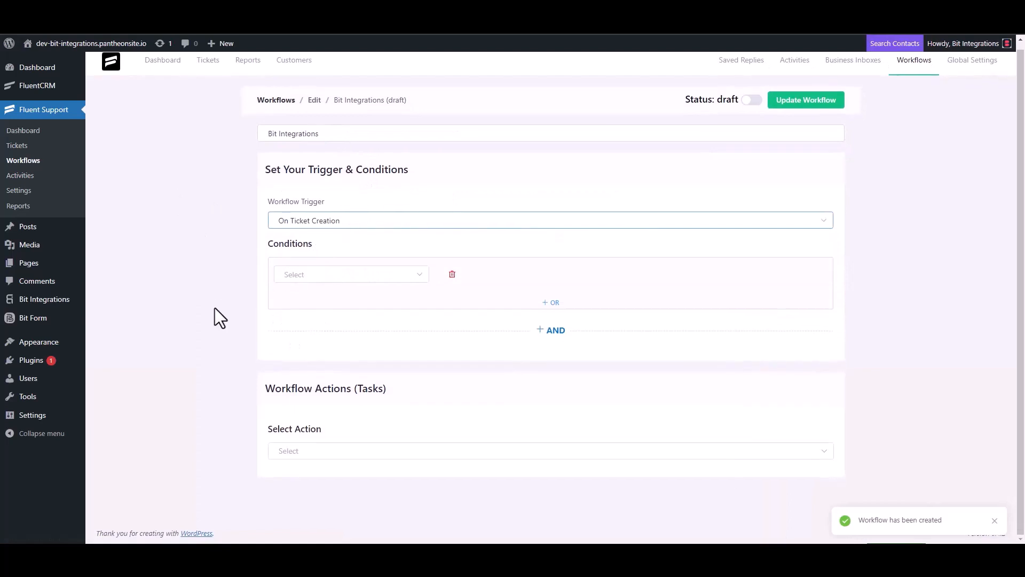
left_click(299, 450)
scroll(316, 370, "down", 4)
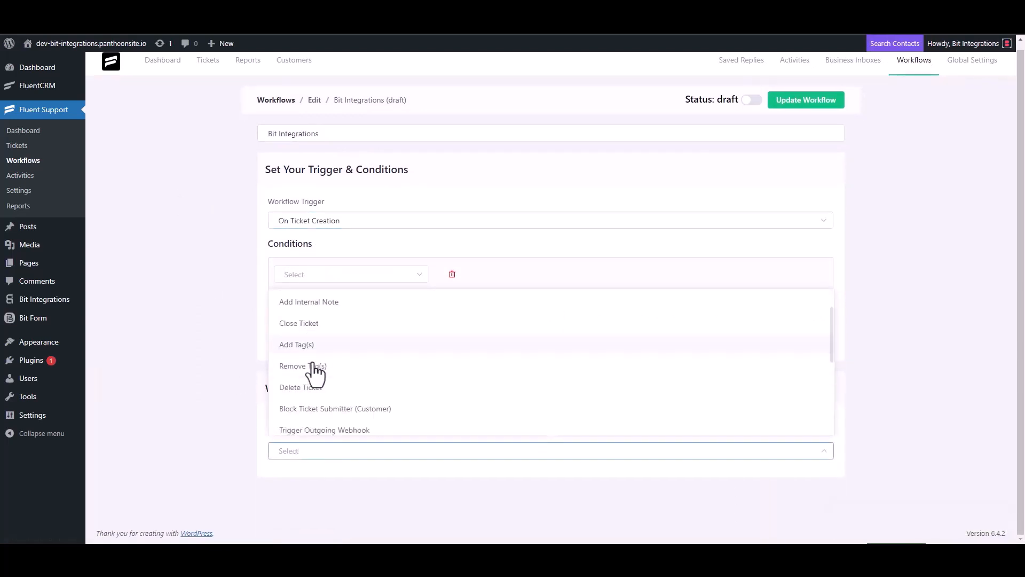
left_click(348, 303)
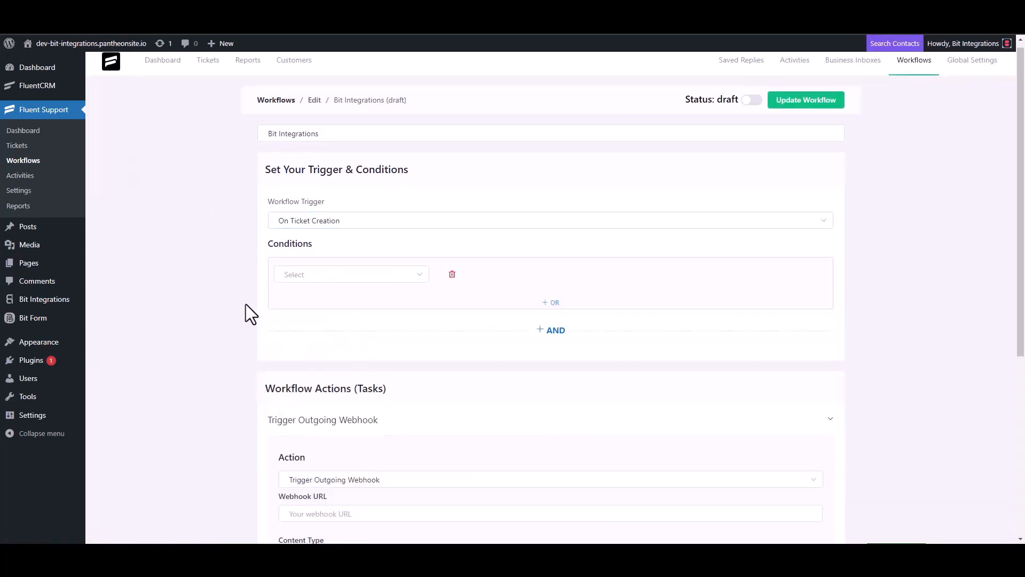
scroll(246, 303, "down", 4)
left_click(346, 303)
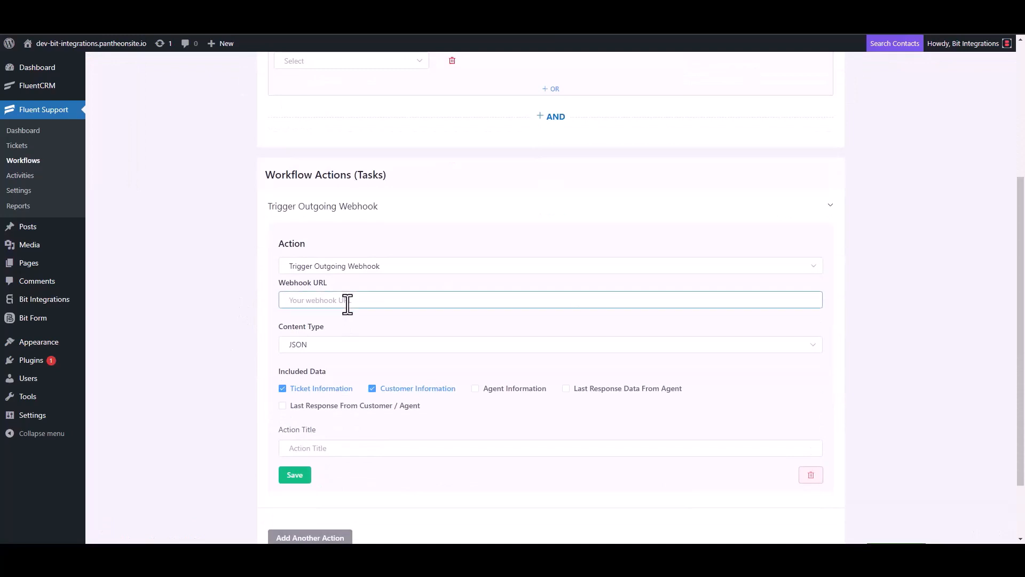
key("ctrl+v")
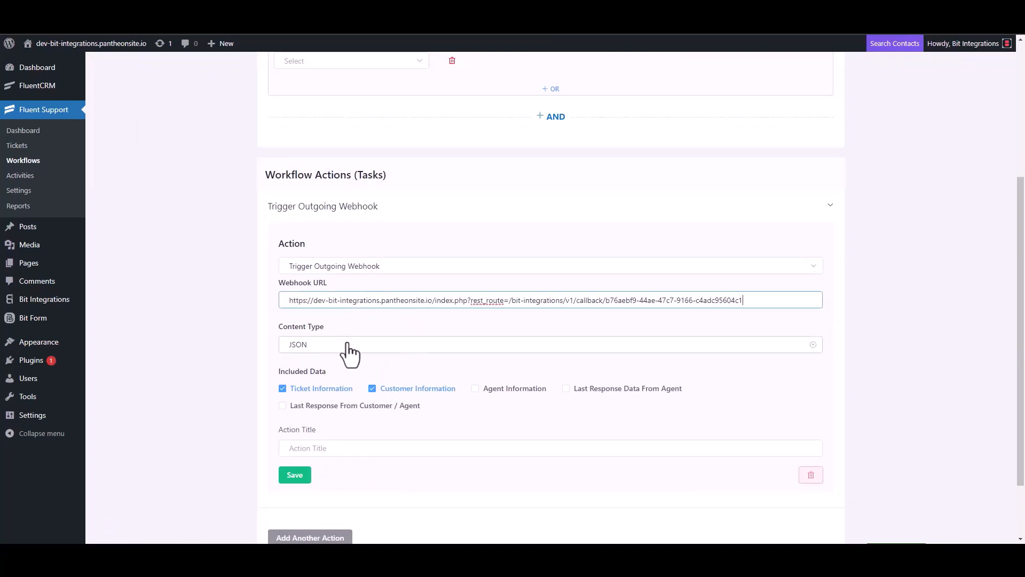
Step: Title the webhook action 'Bit Integrations', save it, and publish the workflow
scroll(350, 351, "down", 2)
left_click(320, 370)
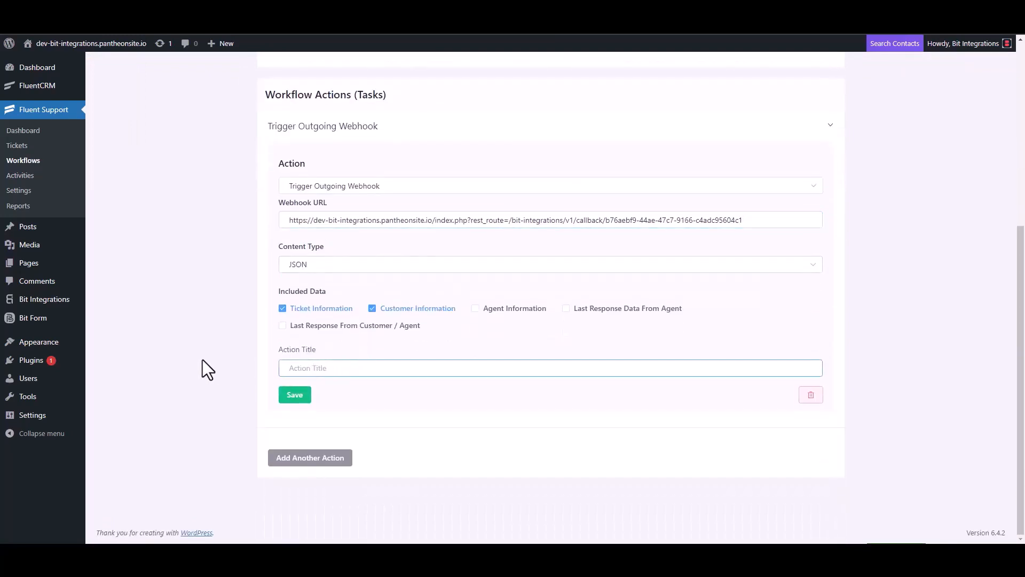
type("Bit Integrations")
left_click(295, 396)
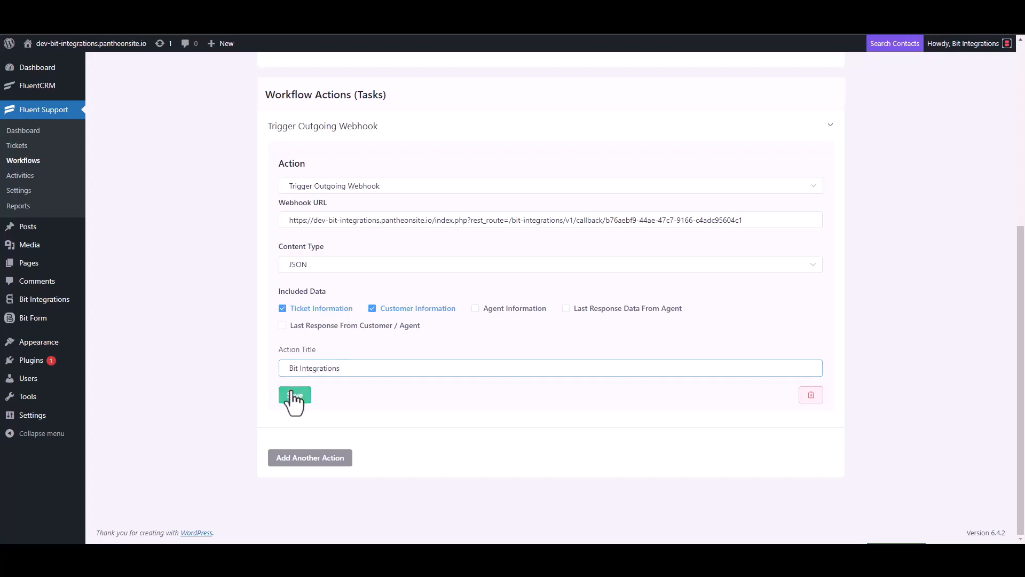
left_click(752, 98)
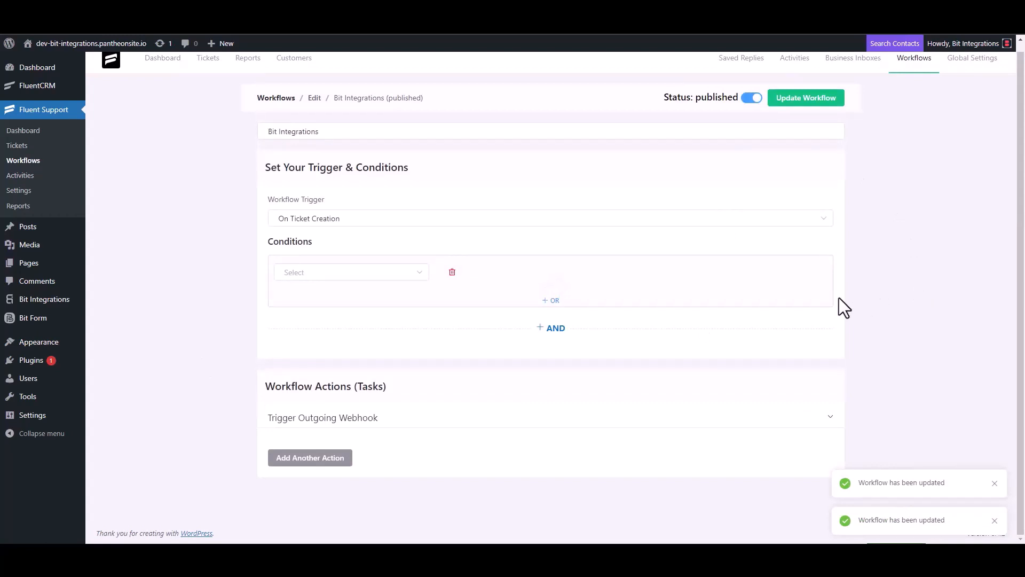
Step: Start a new ticket, search for a contact by a test e-mail, and choose to create a new contact
left_click(27, 149)
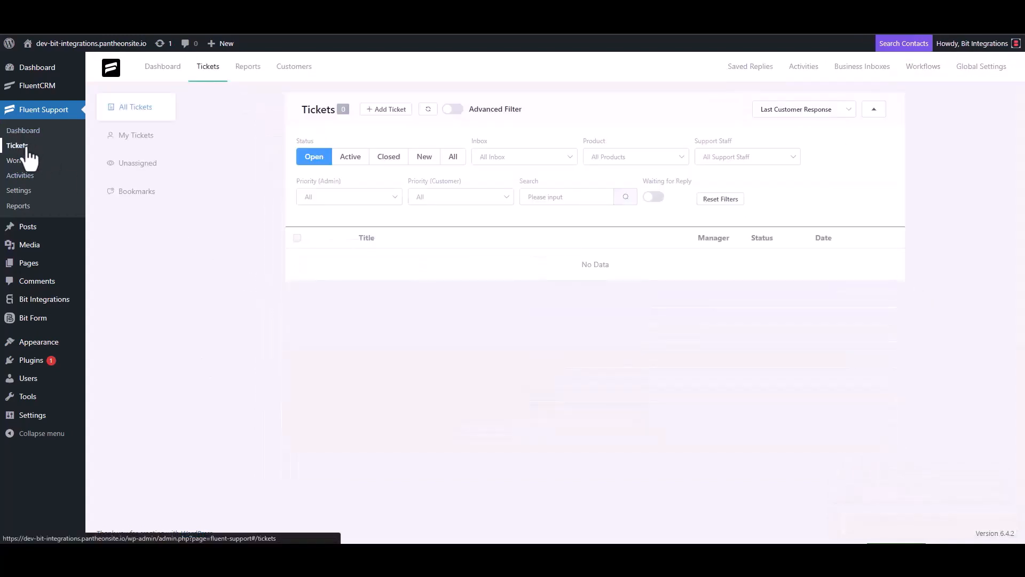
left_click(386, 110)
left_click(419, 137)
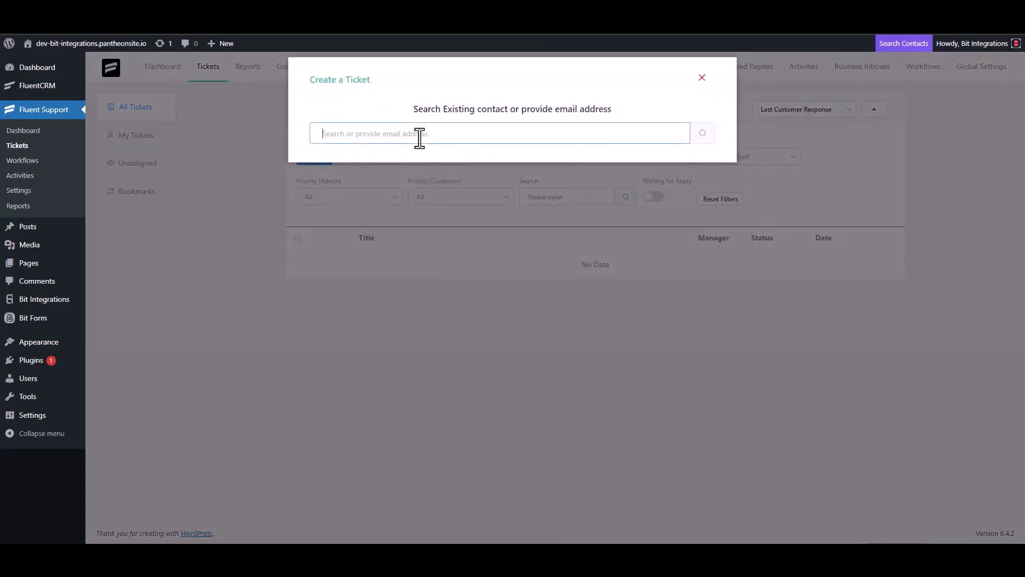
type("test@gmail.com")
left_click(702, 134)
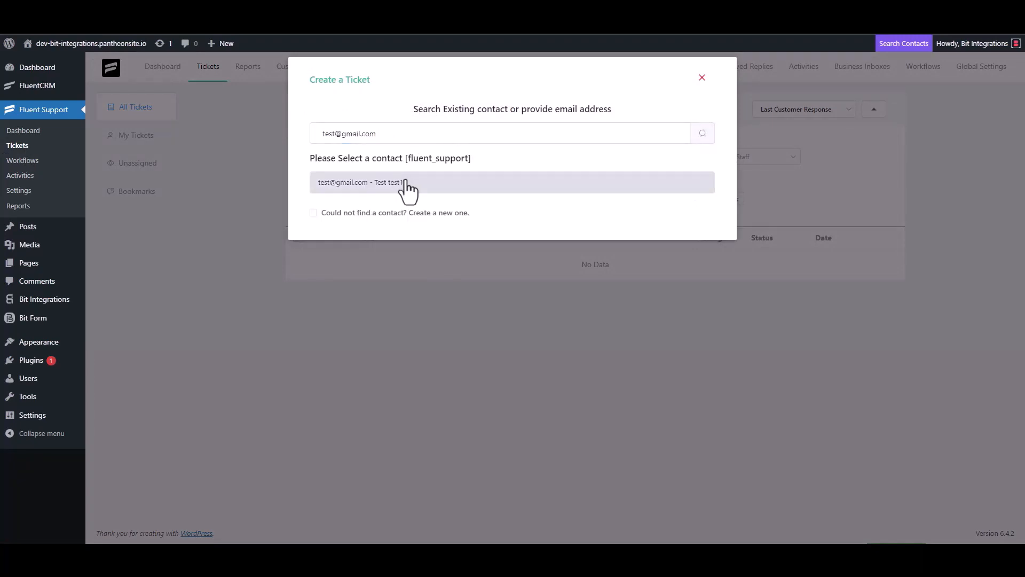
left_click(374, 212)
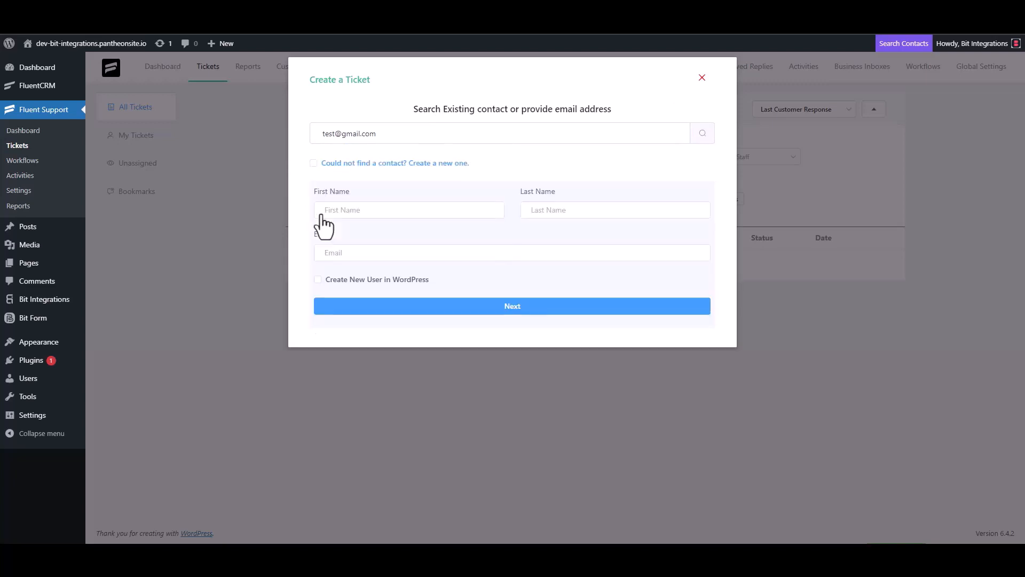
Step: Give the new contact first name 'test' and a test e-mail address, then continue to ticket details
left_click(358, 216)
type("test3")
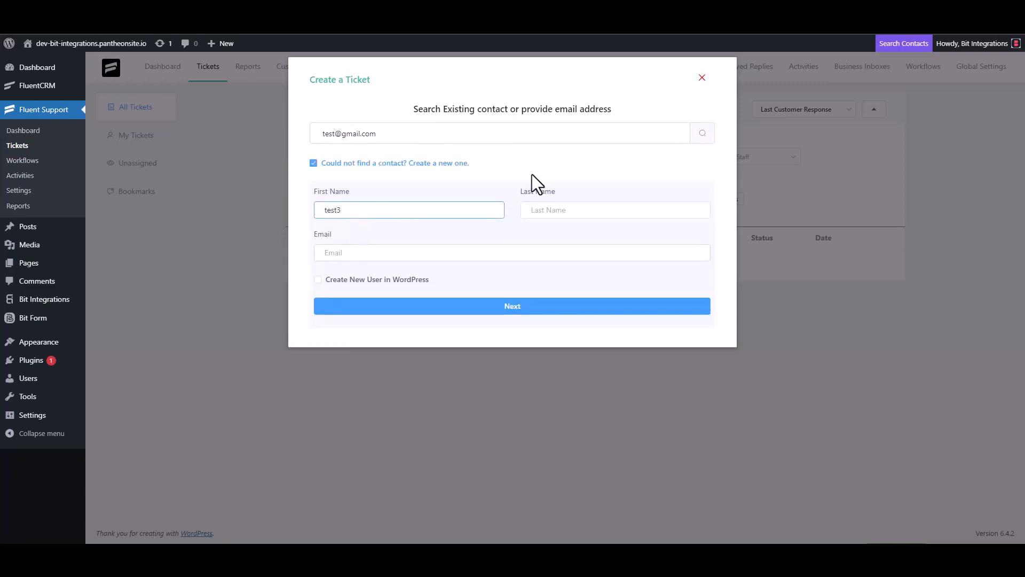
left_click(365, 255)
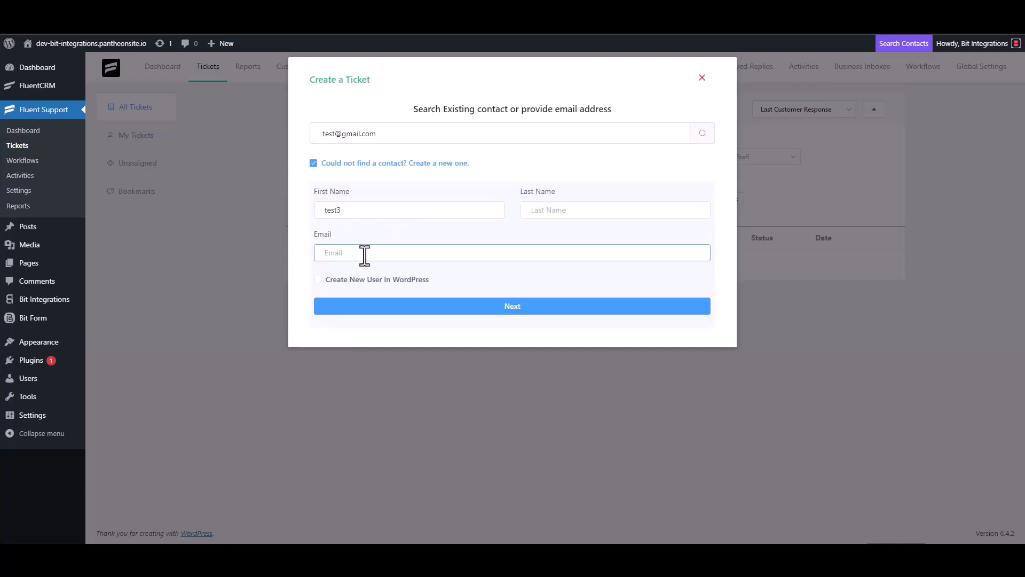
key("BackSpace")
left_click(523, 307)
Step: Enter 'test' as the ticket subject and details, and create the ticket
left_click(373, 192)
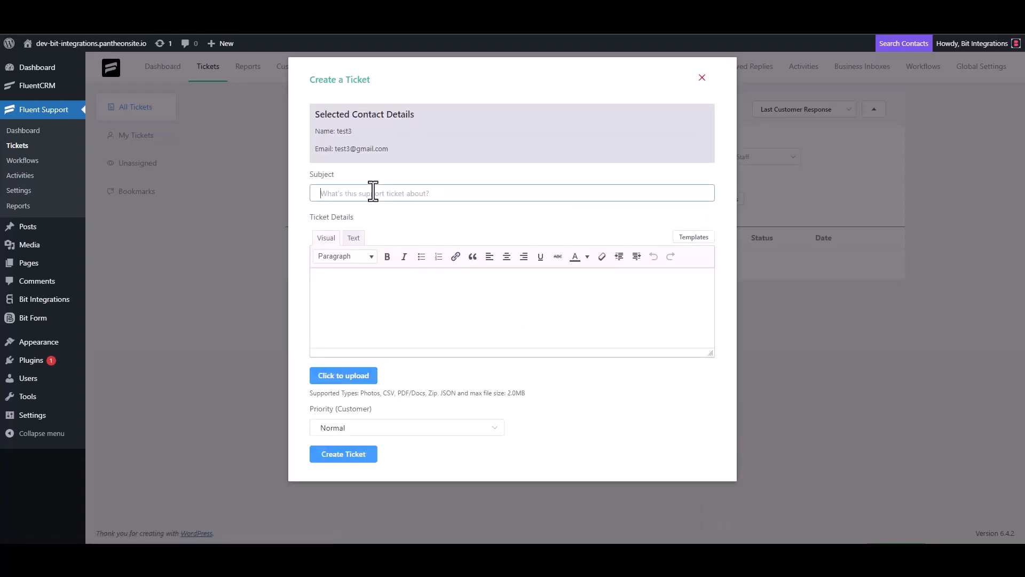
type("test")
left_click(362, 283)
type("test")
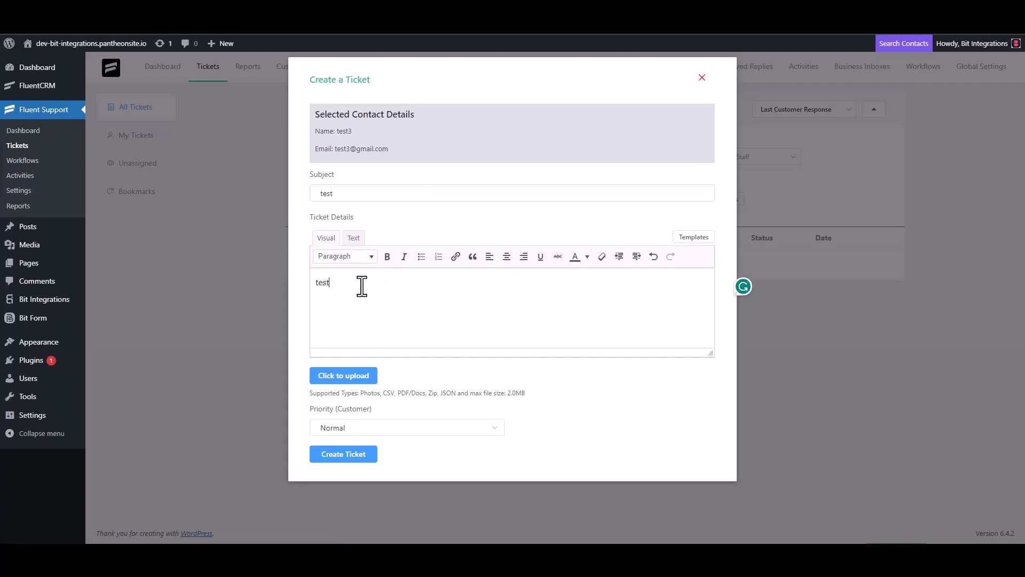
left_click(346, 453)
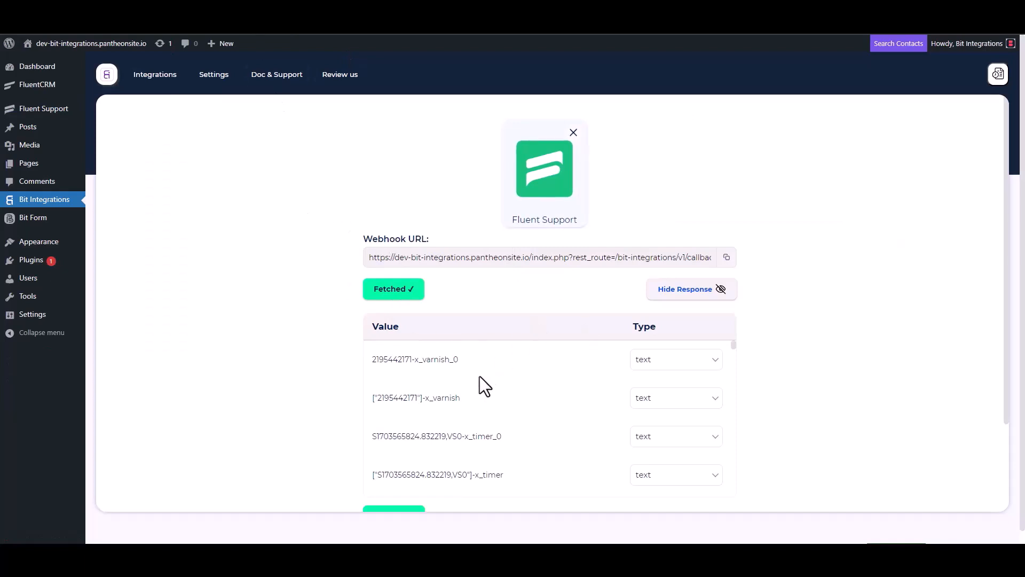
Step: Review the fetched ticket data, search 'omn' to pick OmniSend as the action, and open its API token page
scroll(476, 377, "down", 2)
scroll(333, 411, "down", 3)
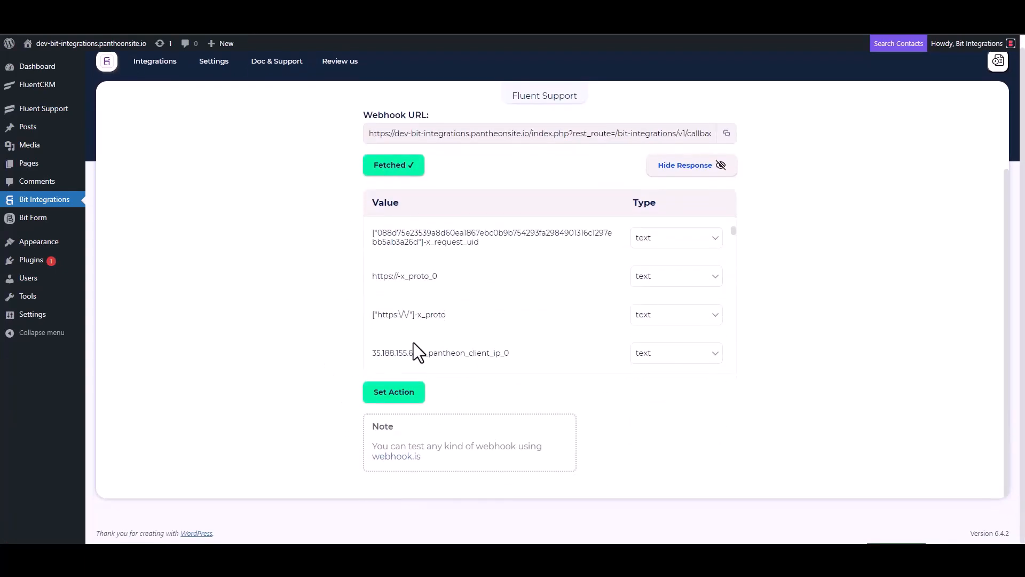
scroll(427, 321, "down", 5)
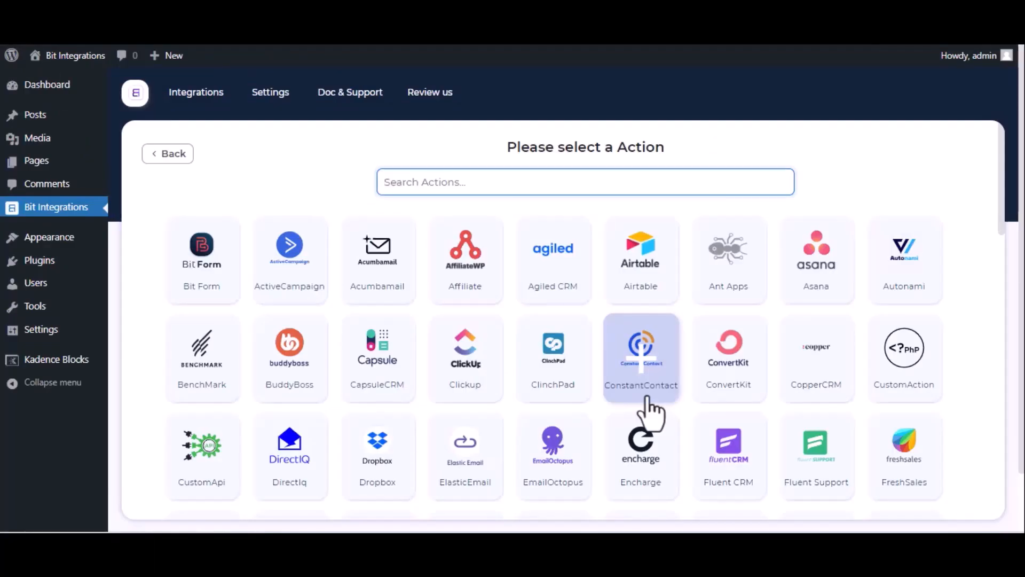
type("omn")
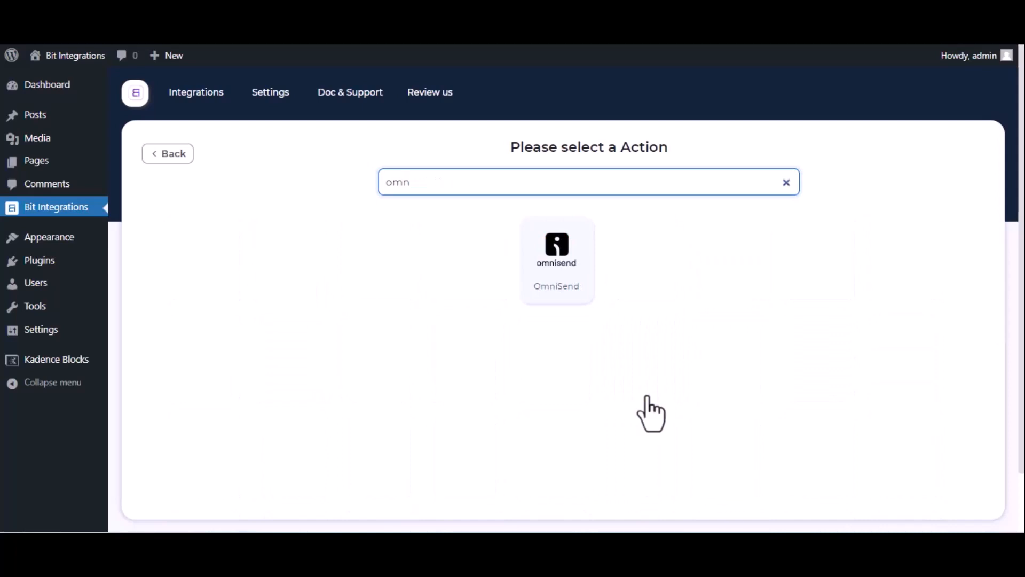
left_click(560, 291)
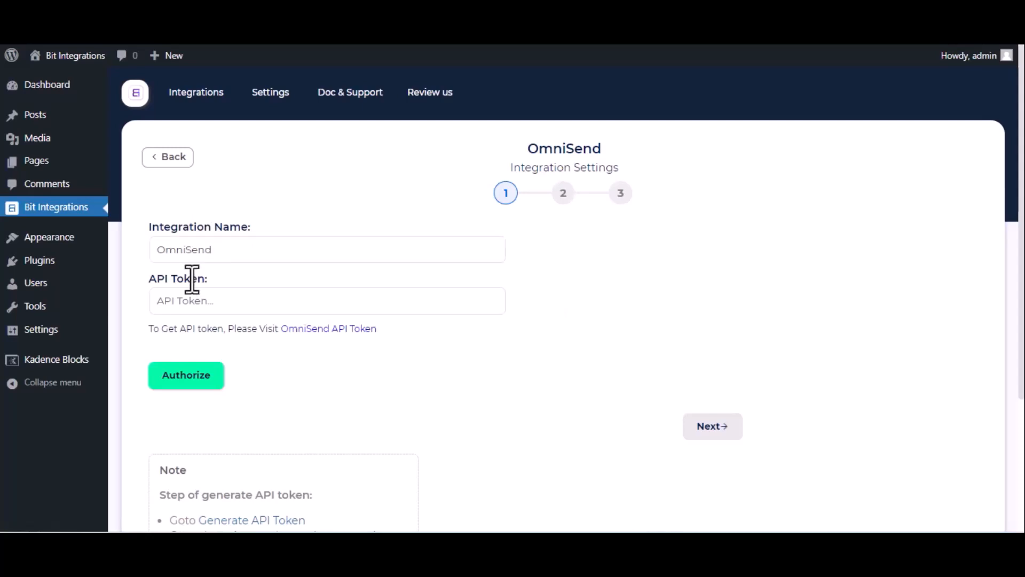
left_click(249, 313)
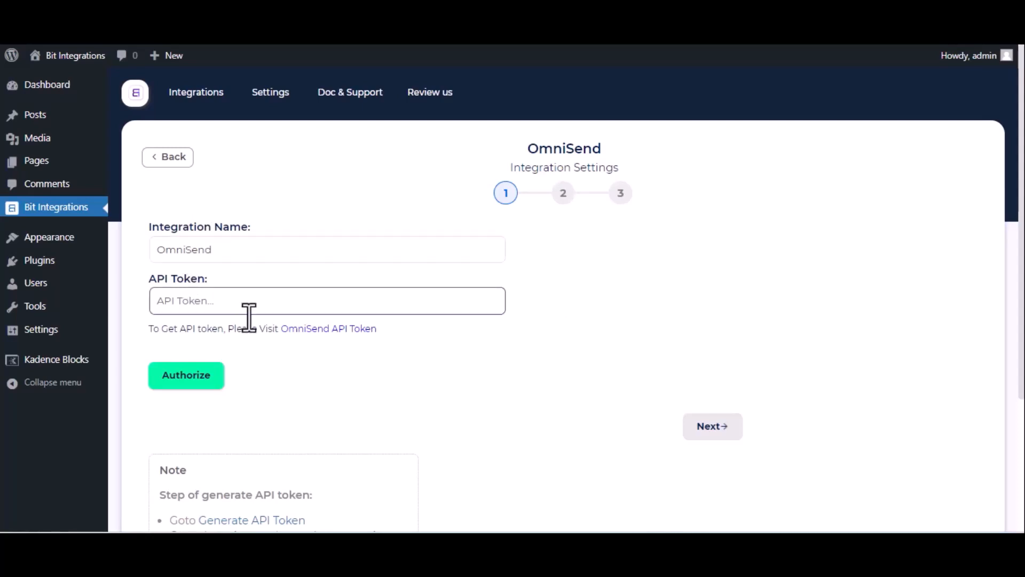
left_click(329, 330)
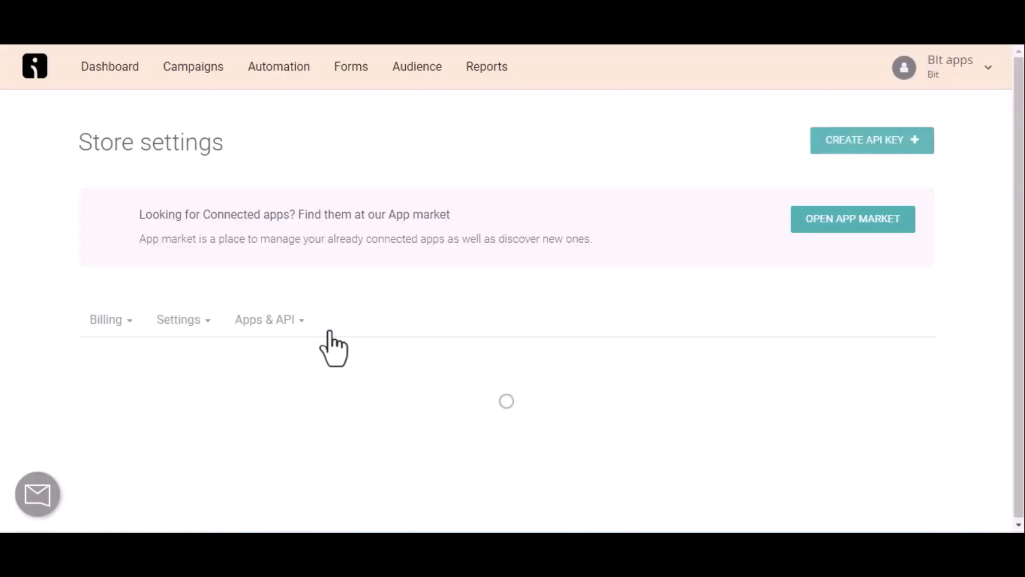
Step: Create an OmniSend API key named 'For Bit Integrations', save it, and copy the key
left_click(887, 143)
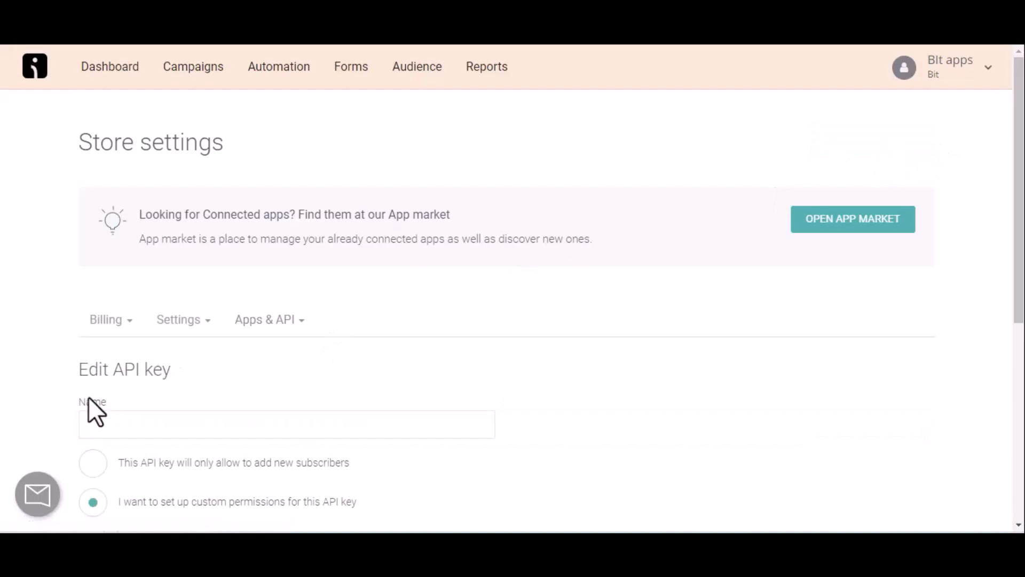
left_click(125, 414)
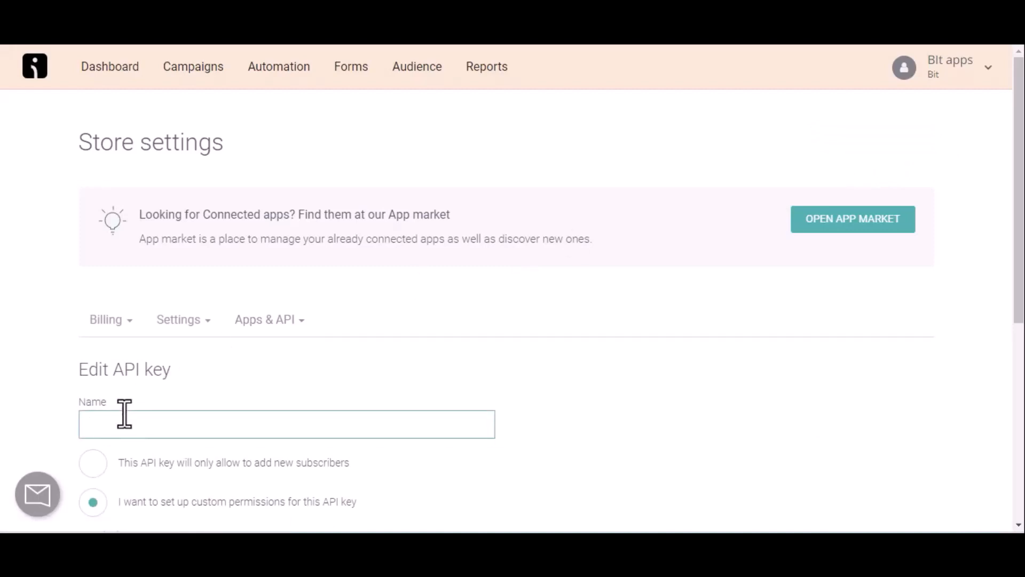
type("For Bit Integrations")
scroll(125, 413, "down", 7)
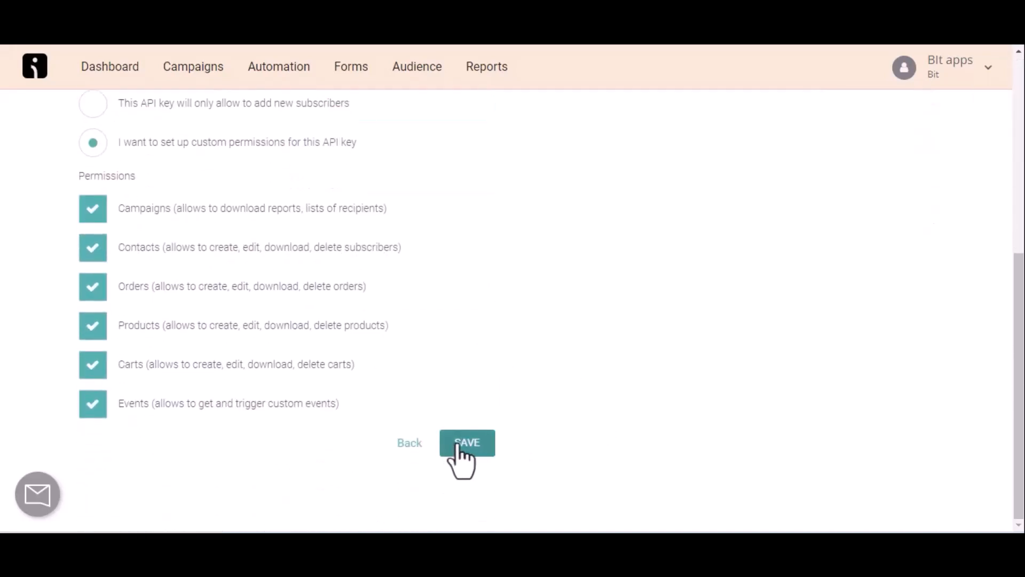
left_click(458, 445)
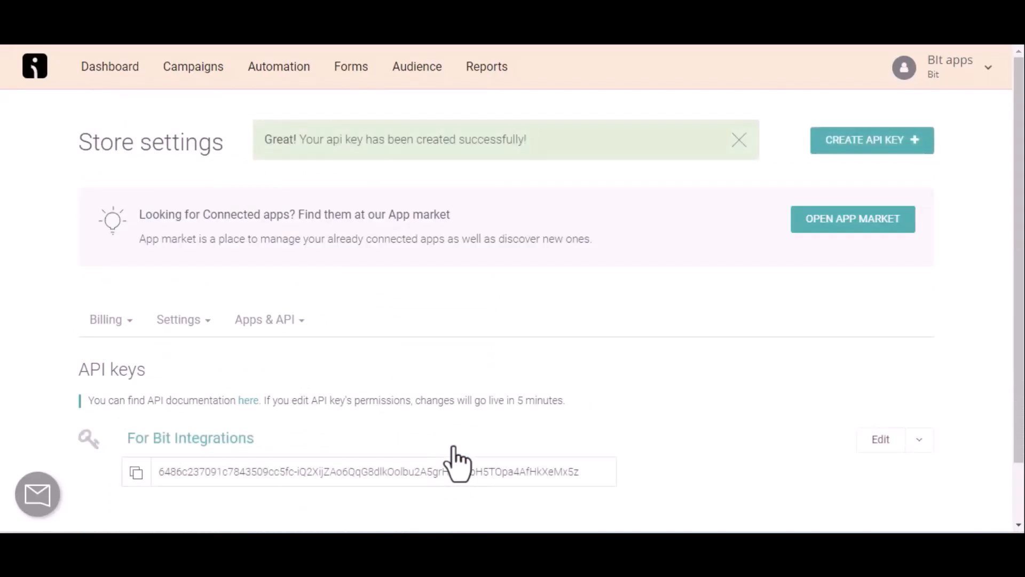
left_click(136, 473)
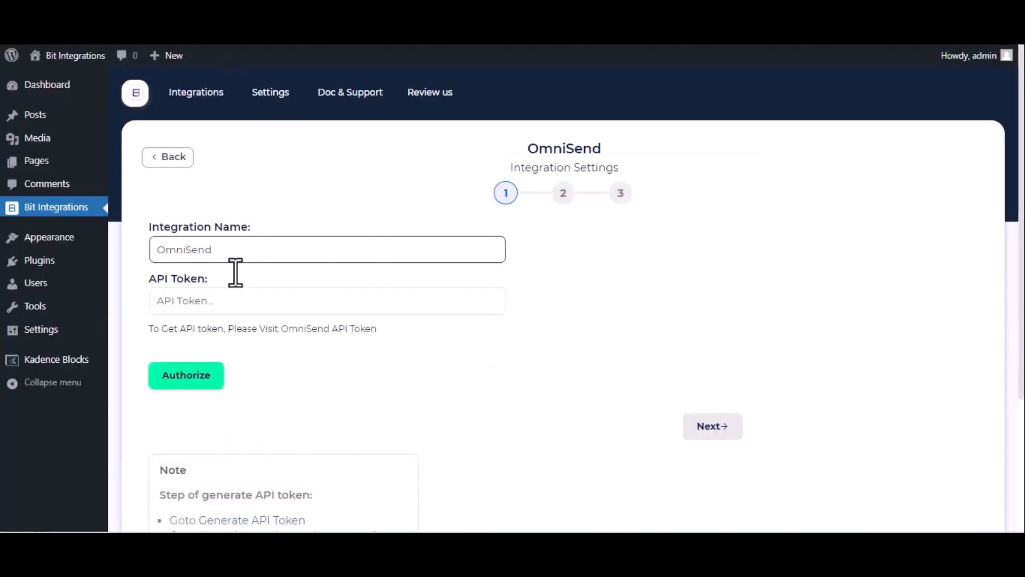
Step: Paste the OmniSend API token, authorize the connection, and advance to the mapping step
left_click(218, 309)
key("ctrl+v")
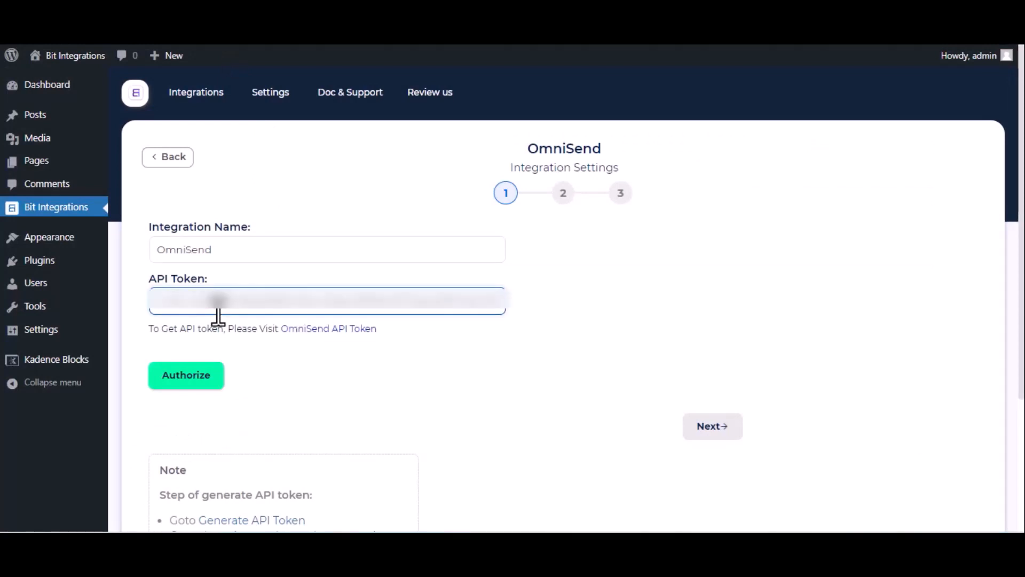
left_click(202, 374)
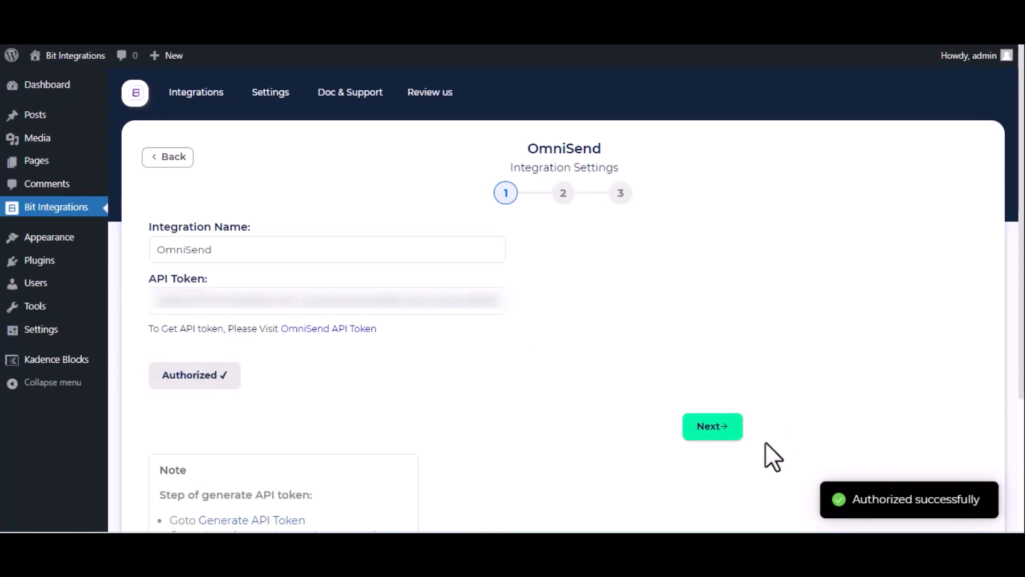
left_click(714, 435)
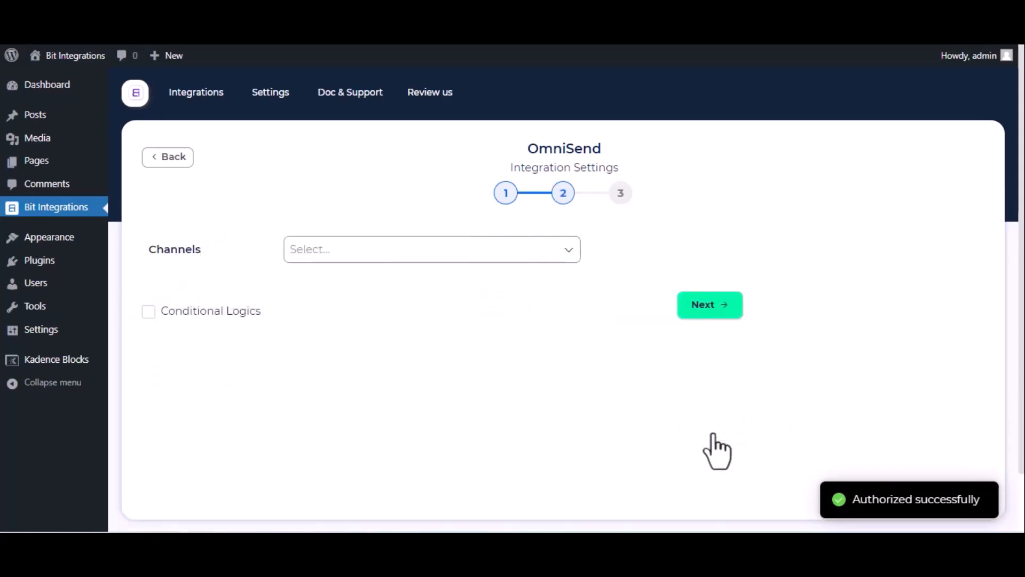
Step: Set the OmniSend channel to Email with status Subscribed
left_click(366, 251)
left_click(351, 280)
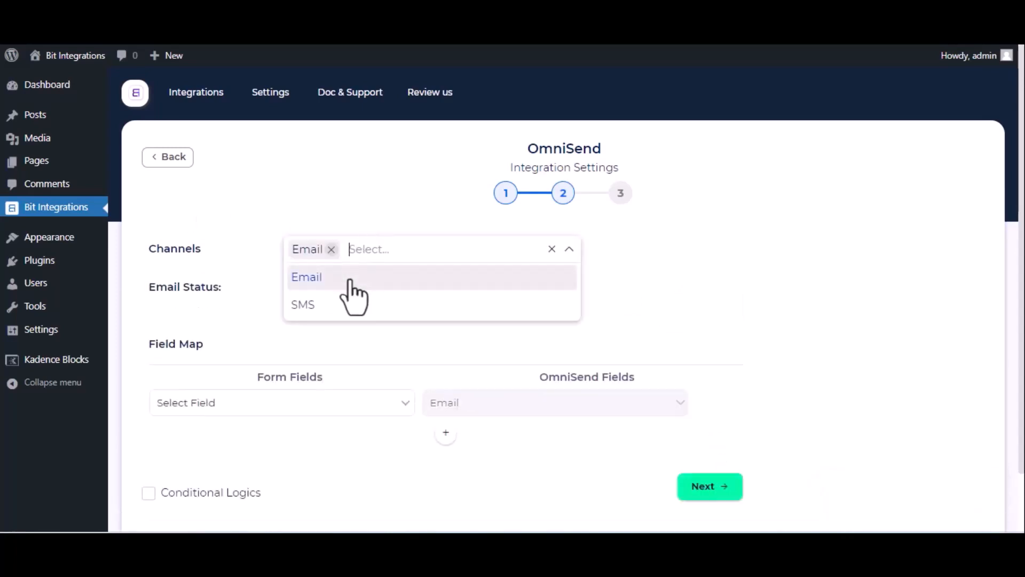
left_click(277, 282)
left_click(347, 289)
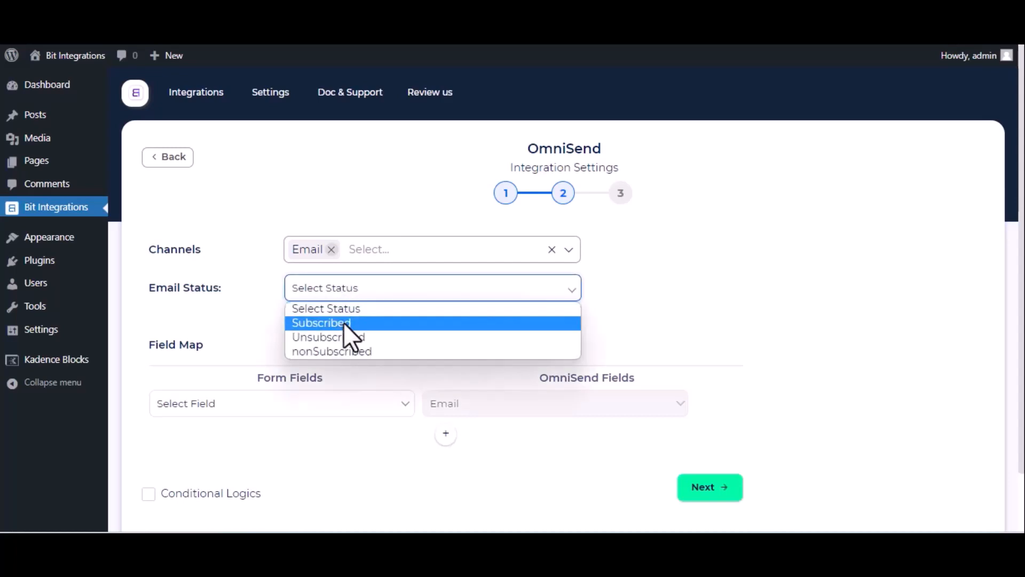
left_click(344, 322)
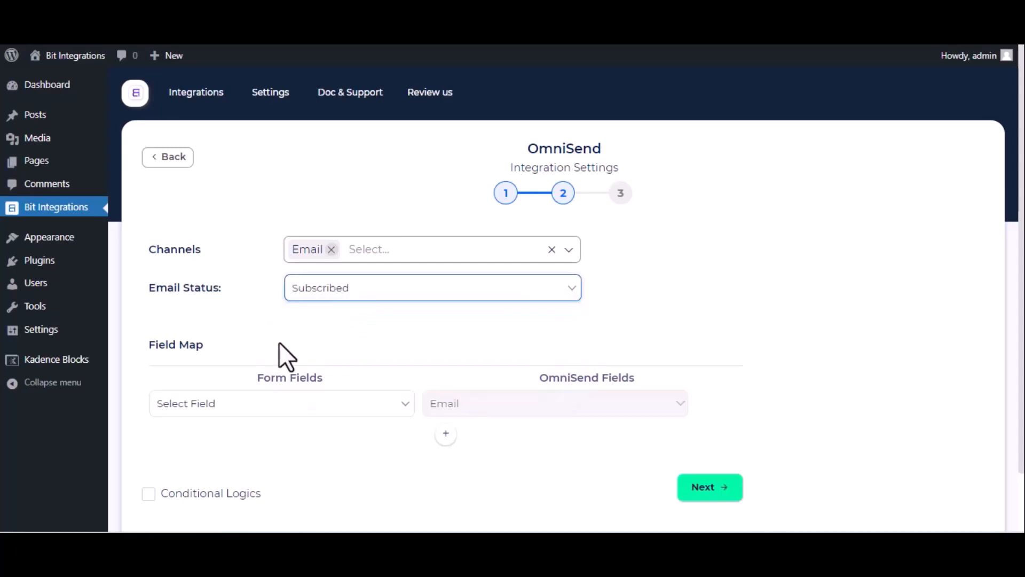
Step: Map Email to Email and Name to First Name, then advance to the final step
left_click(289, 404)
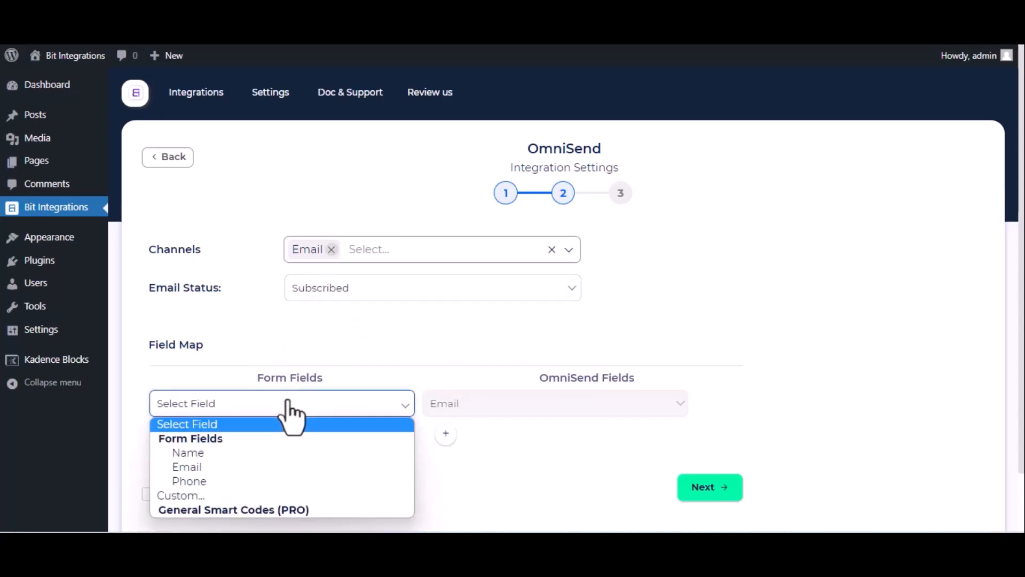
left_click(255, 466)
left_click(447, 435)
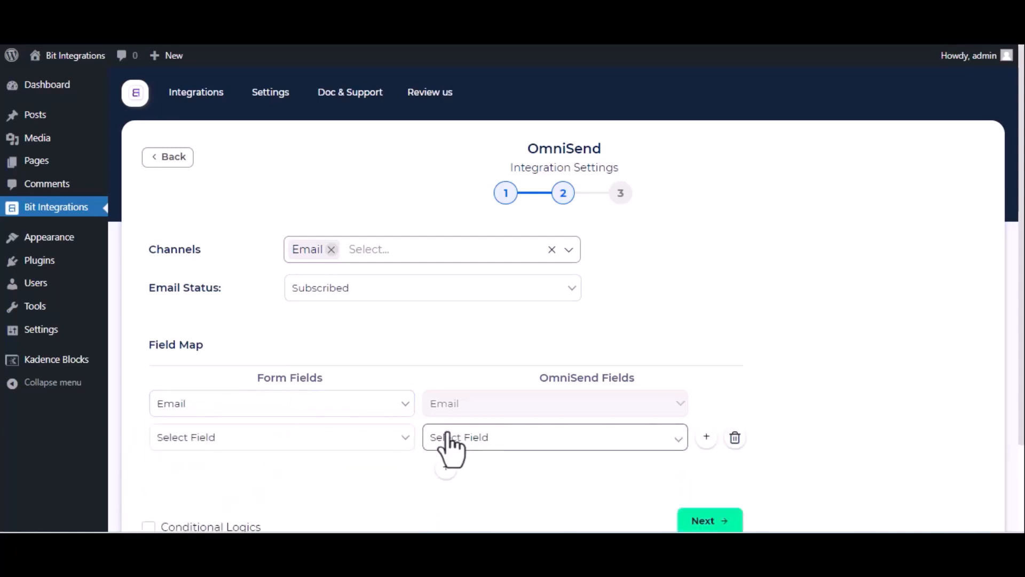
left_click(386, 437)
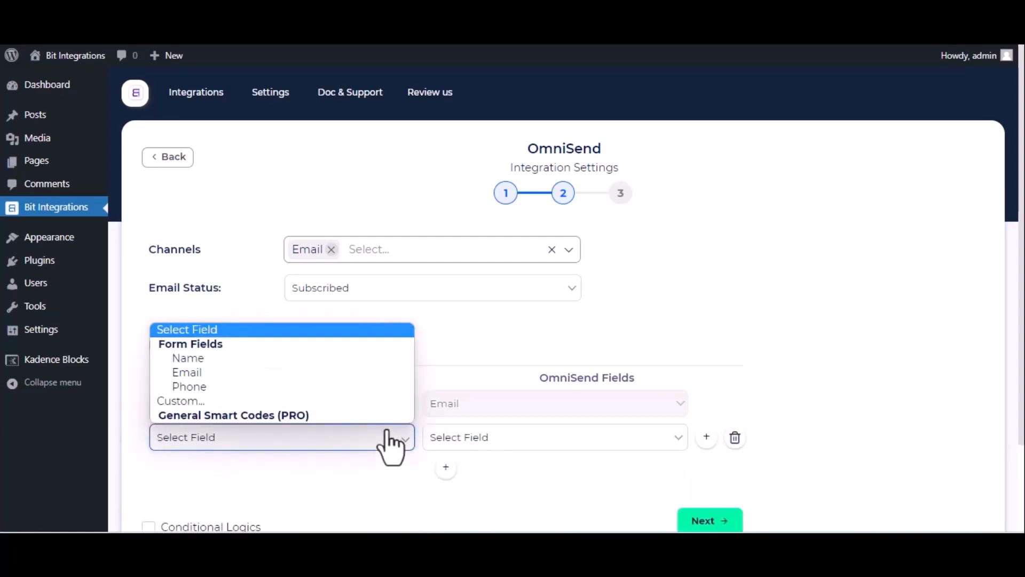
left_click(277, 361)
left_click(463, 437)
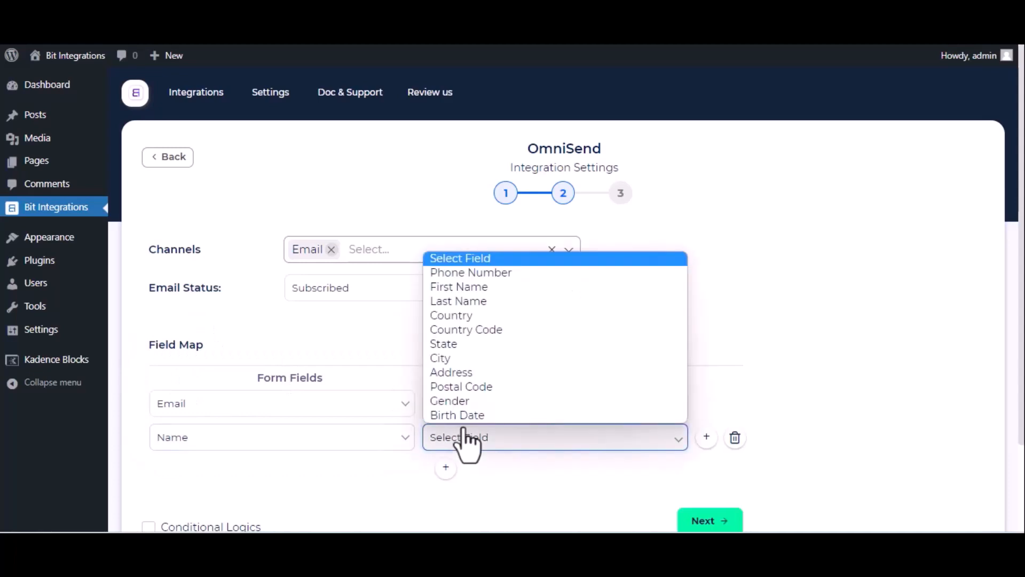
left_click(470, 290)
scroll(344, 446, "down", 2)
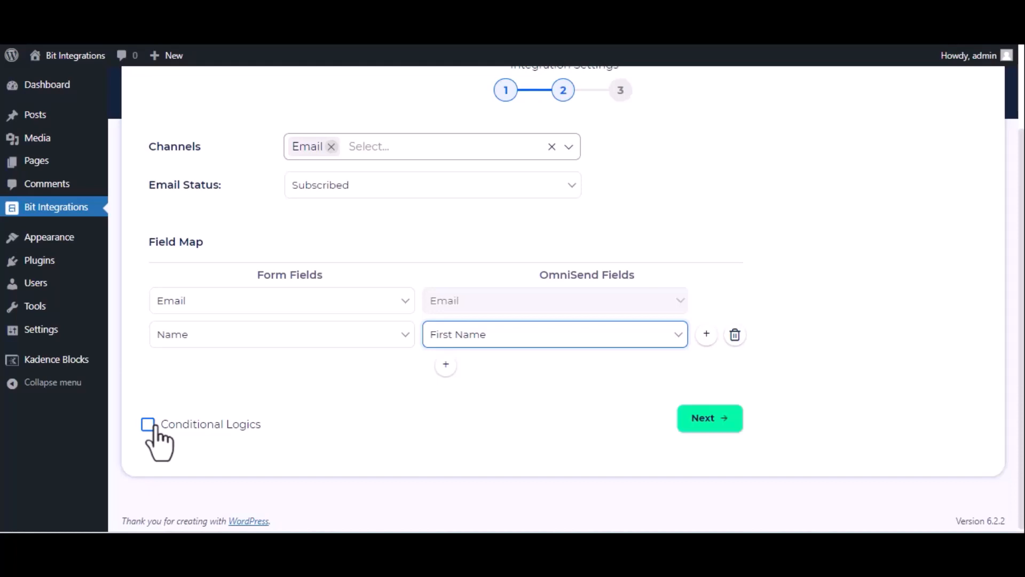
left_click(718, 427)
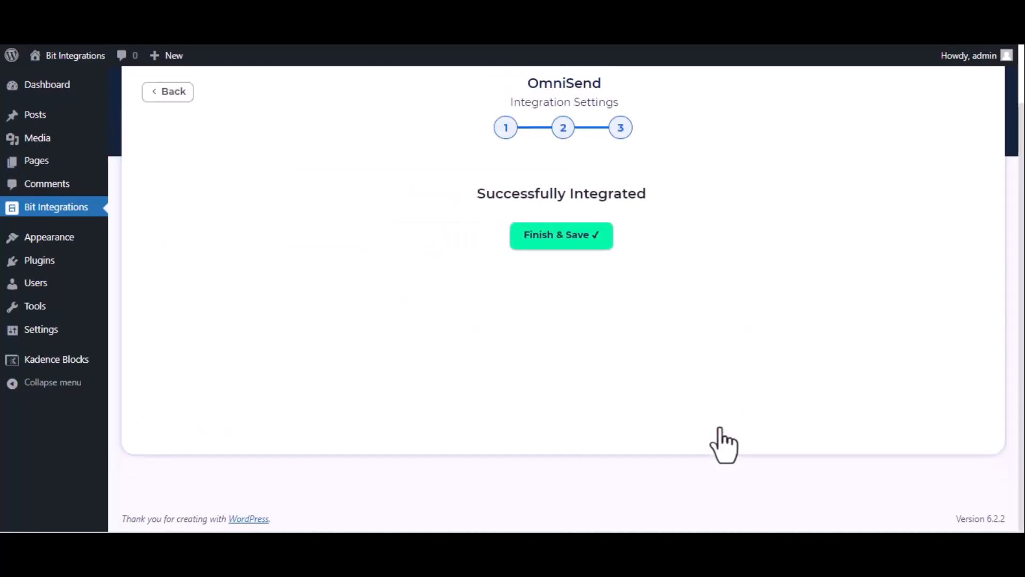
Step: Finish and save the OmniSend integration, then start a new ticket and search the support e-mail
left_click(583, 237)
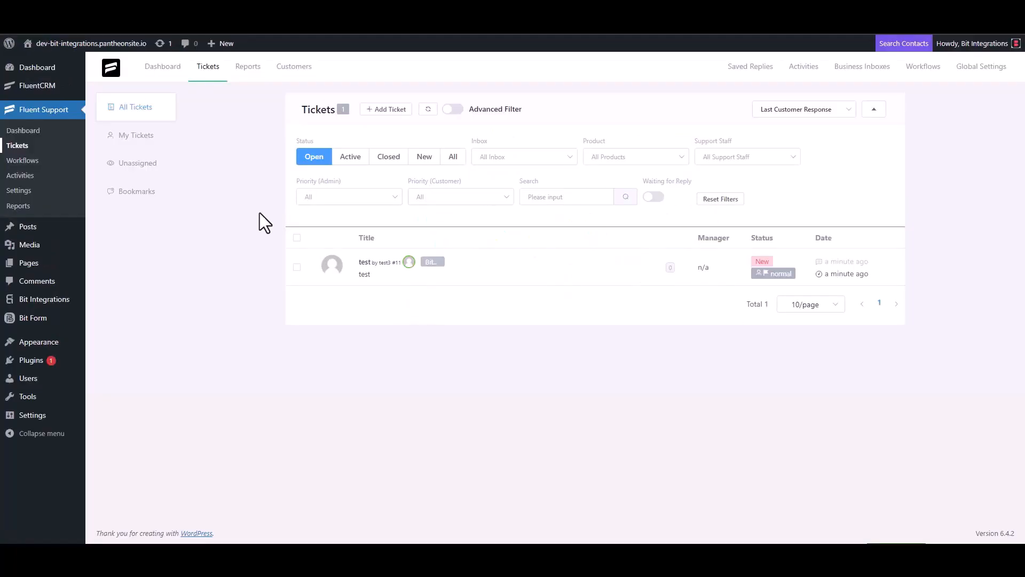
left_click(385, 110)
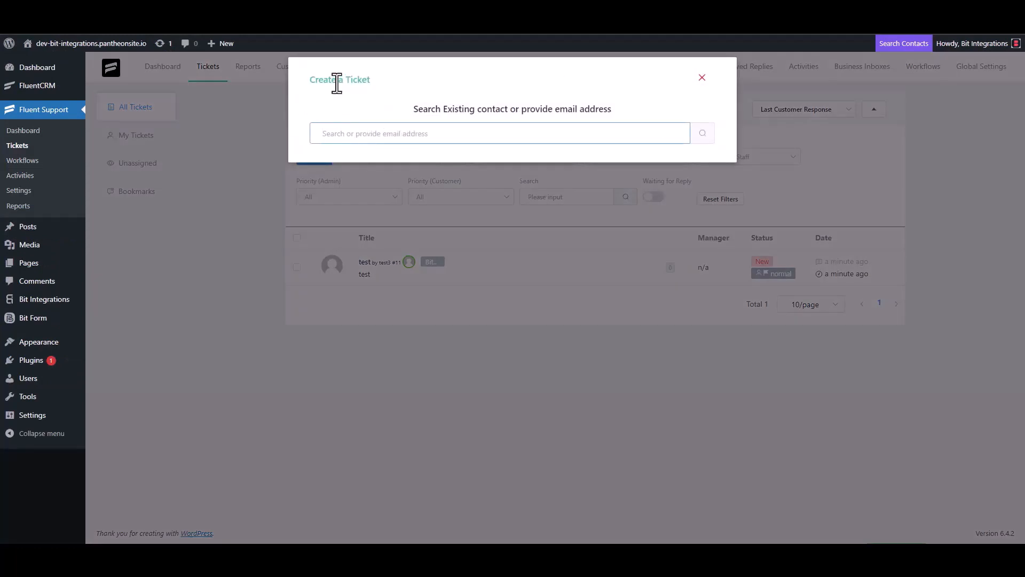
triple_click(376, 133)
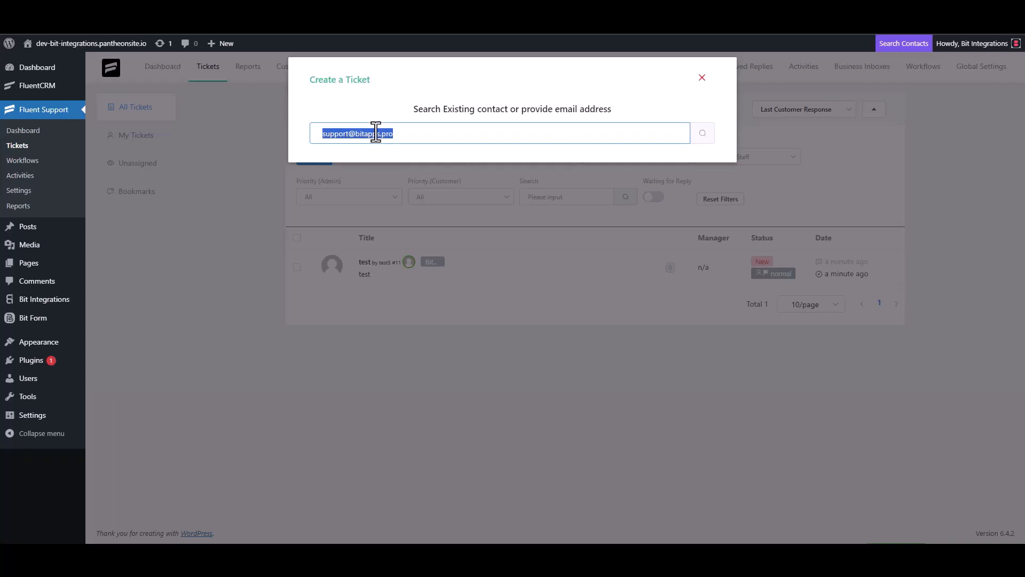
left_click(411, 136)
left_click(701, 134)
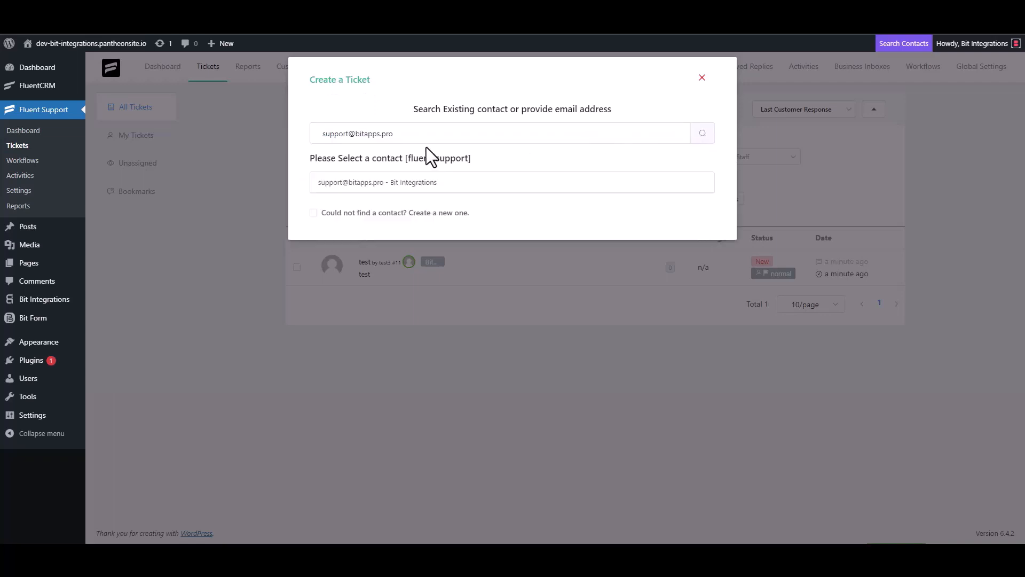
Step: Create a new contact named 'Bit Integrations' with the support e-mail and continue to ticket details
left_click(324, 211)
left_click(335, 210)
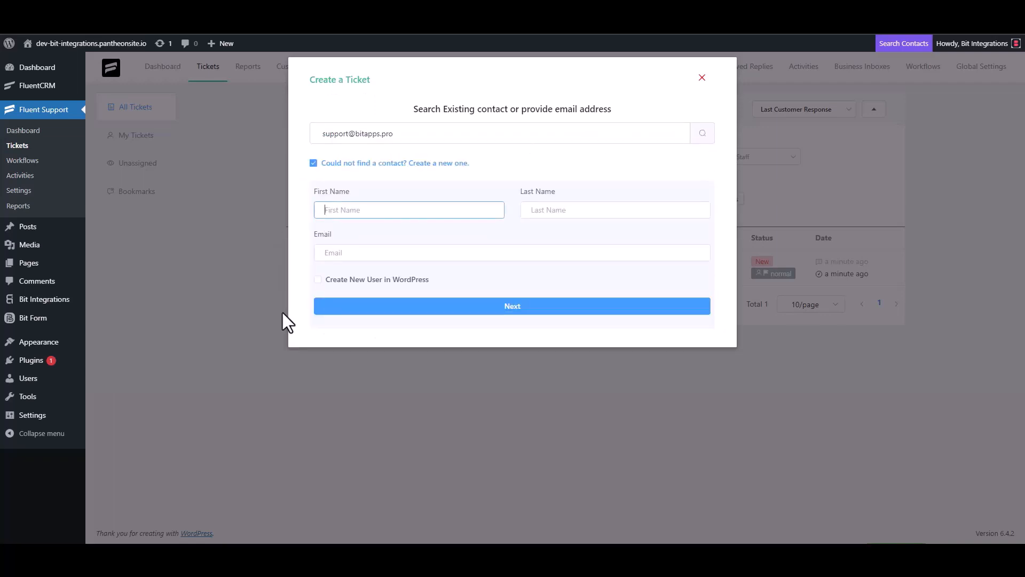
type("Bit Integrations")
left_click(356, 254)
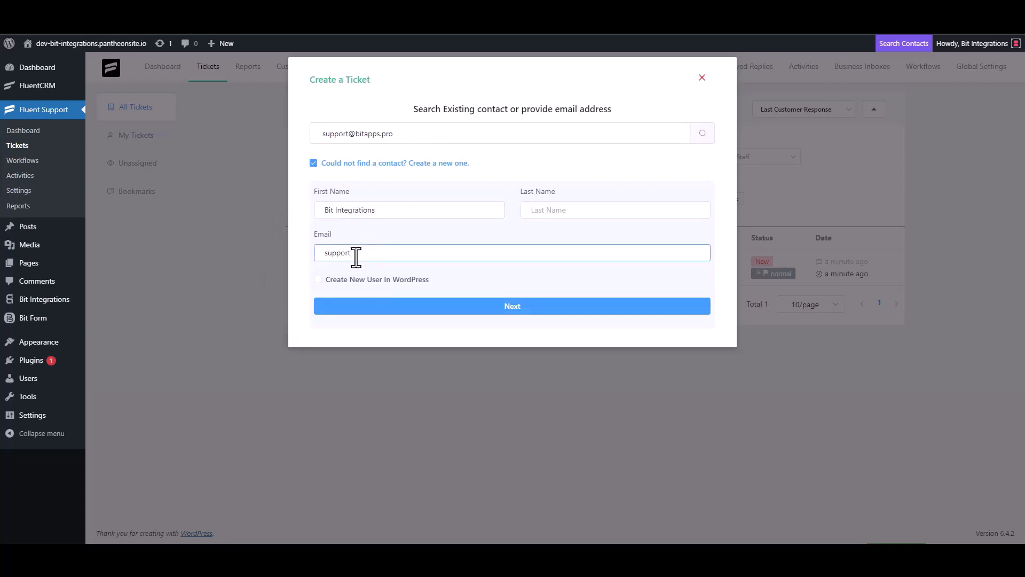
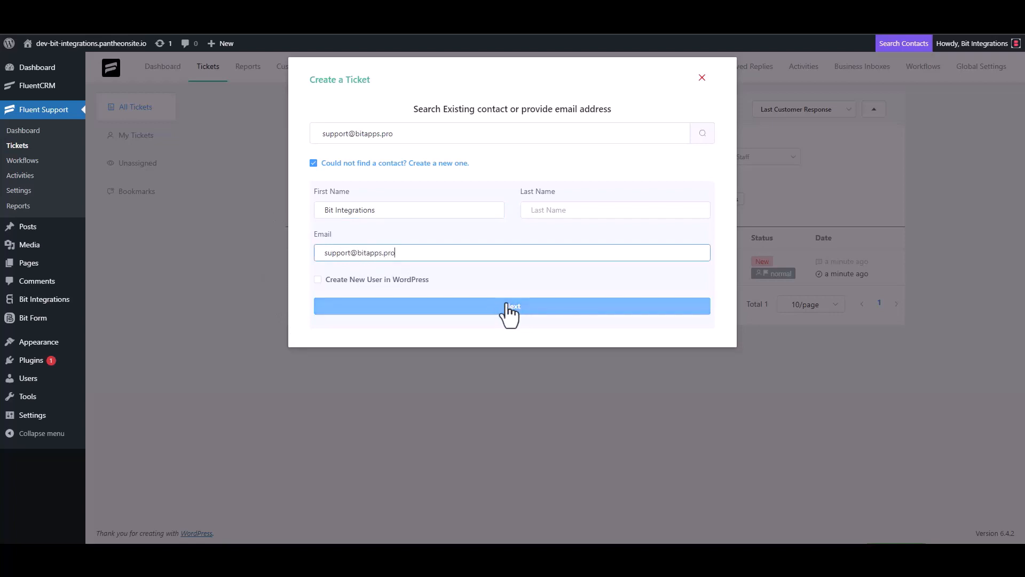
left_click(512, 306)
Step: Type trial text into the ticket Subject and details, then clear both fields
left_click(371, 193)
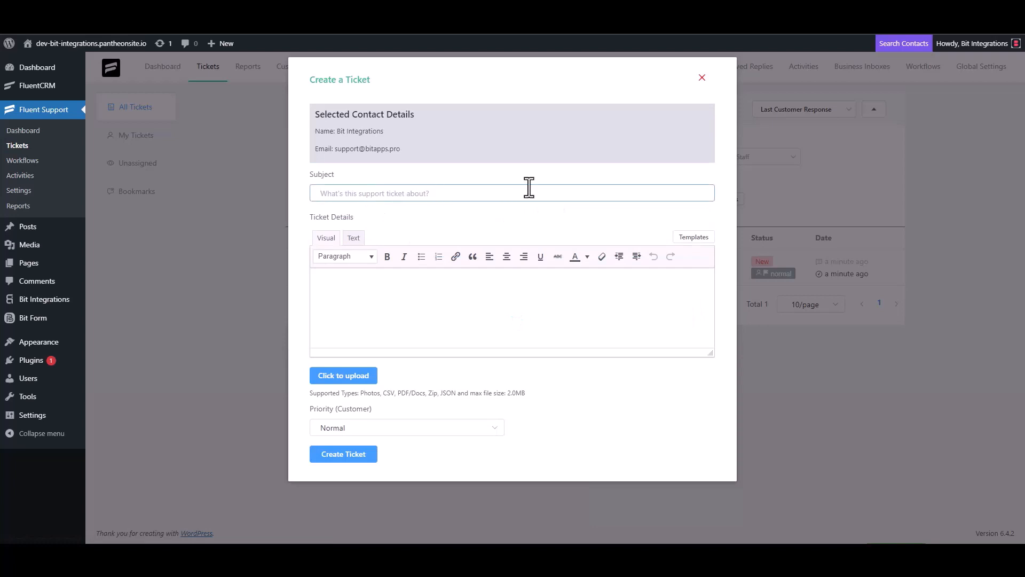
type("test")
left_click(355, 303)
type("t")
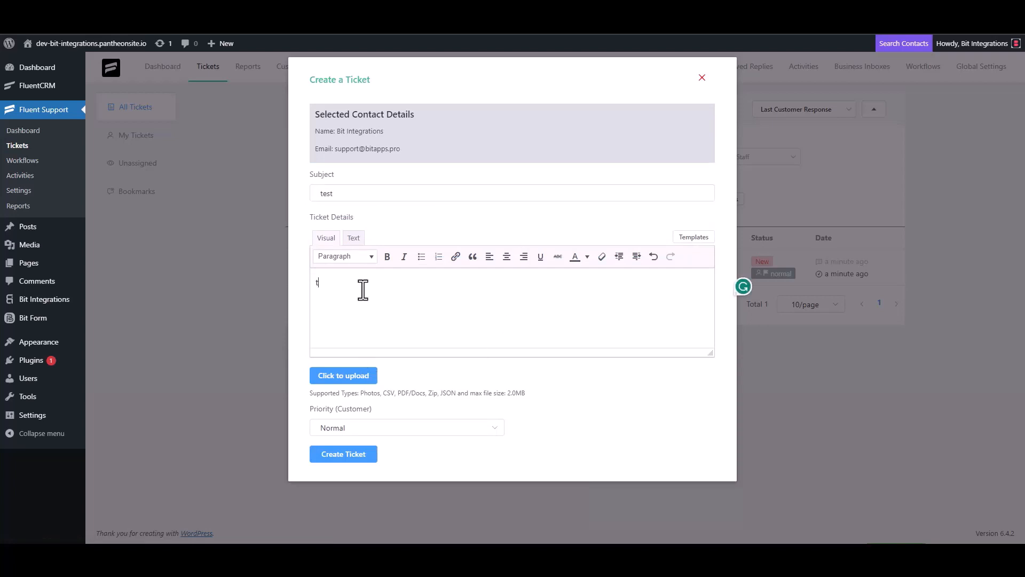
double_click(340, 194)
key("BackSpace")
left_click(339, 290)
key("BackSpace")
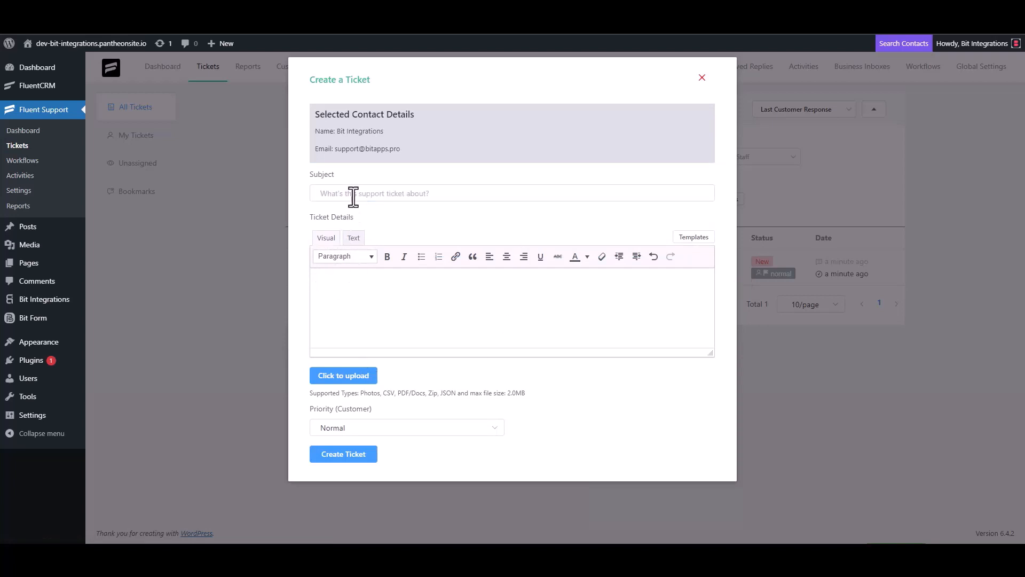
Step: Set the subject and details to 'Bit Integrations' and create the ticket
left_click(355, 194)
type("Bit In")
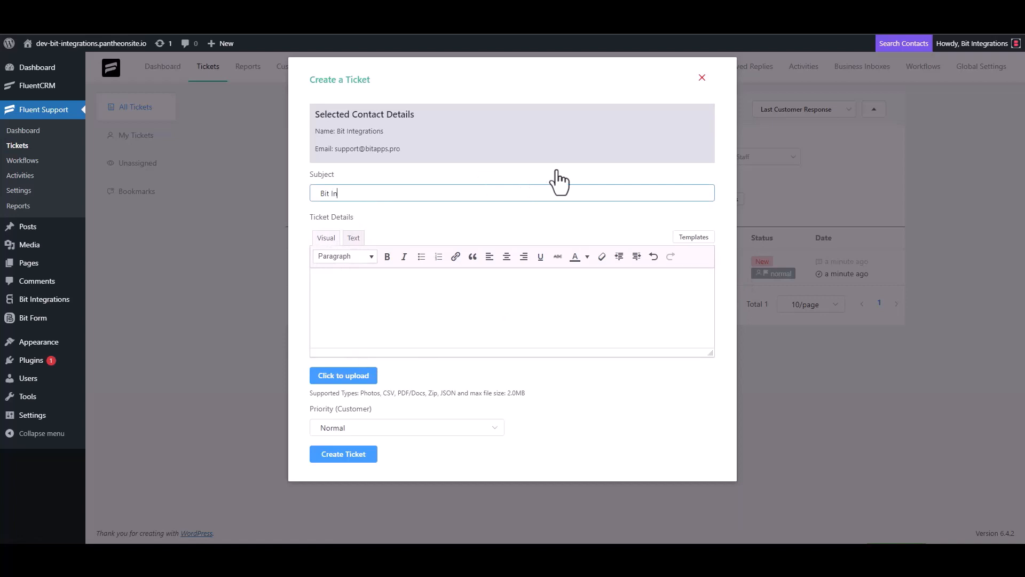
type("tegrations")
triple_click(388, 196)
key("ctrl+c")
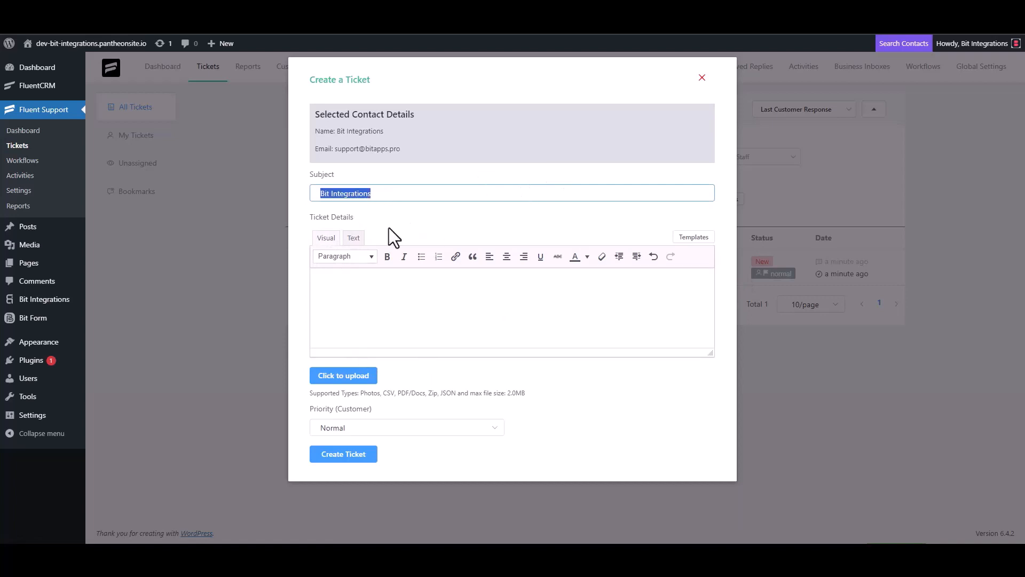
left_click(366, 281)
key("ctrl+v")
left_click(352, 455)
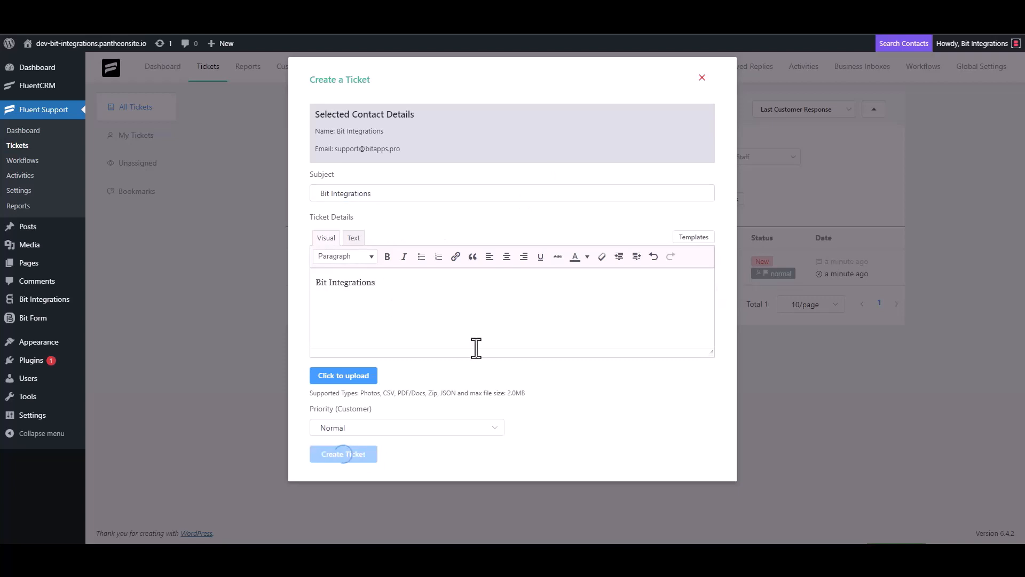